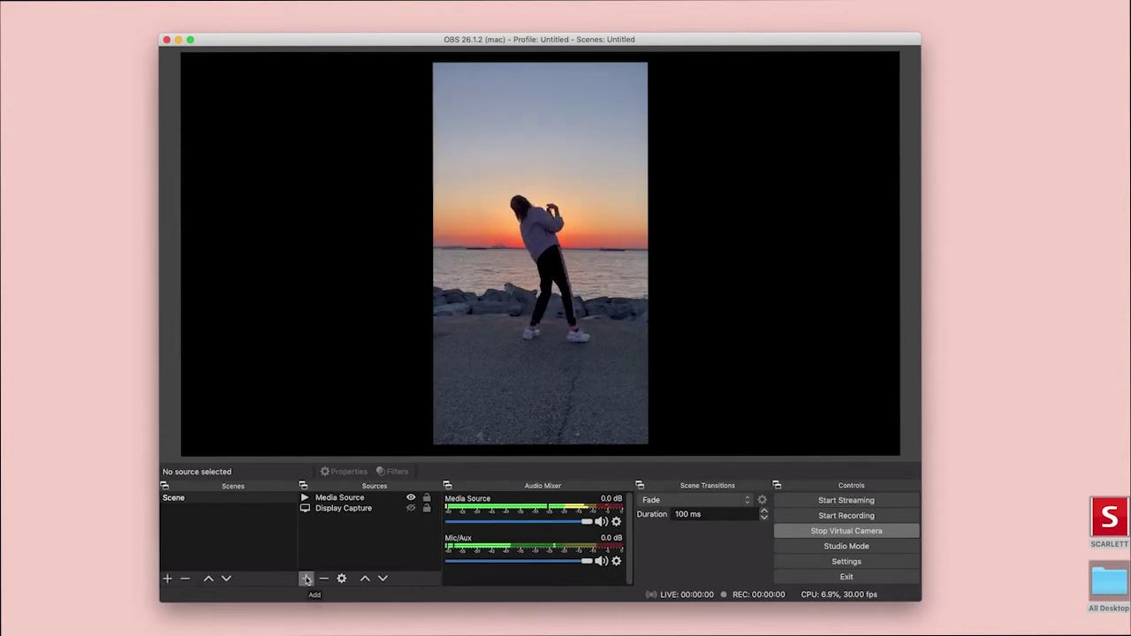
Step: Open the Add Source menu under the Sources panel to list the available source types
{"action": "left_click", "coordinate": [306, 579]}
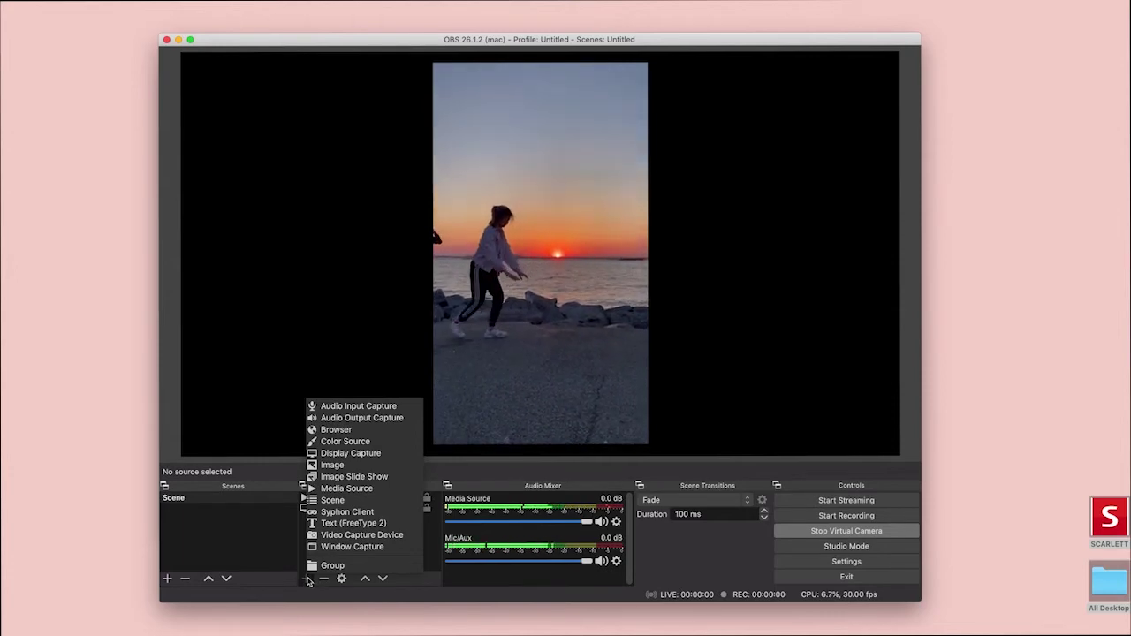
Step: Add an Image source named 'egg tart' showing the egg tart photo from the collage folder
{"action": "left_click", "coordinate": [336, 469]}
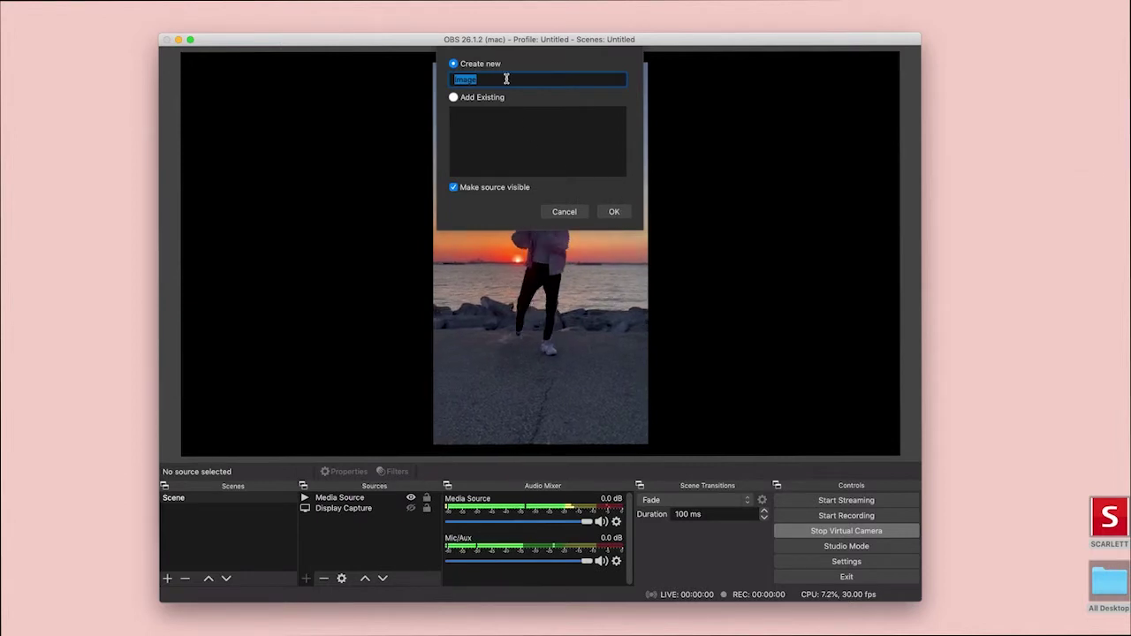
{"action": "type", "text": "egg tar"}
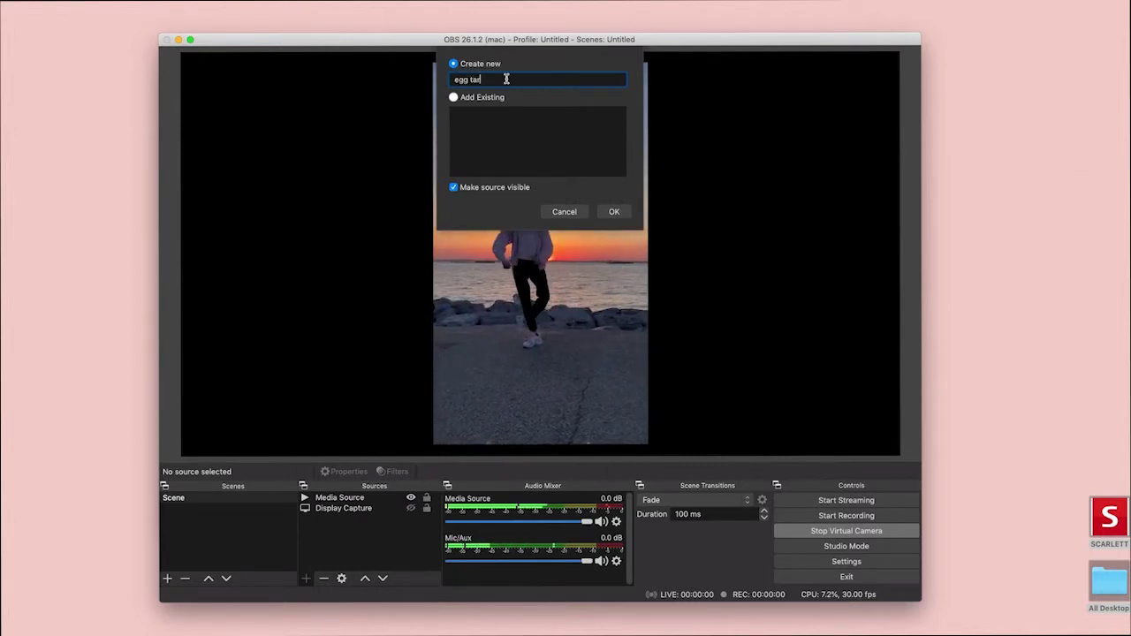
{"action": "type", "text": "t"}
{"action": "left_click", "coordinate": [608, 213]}
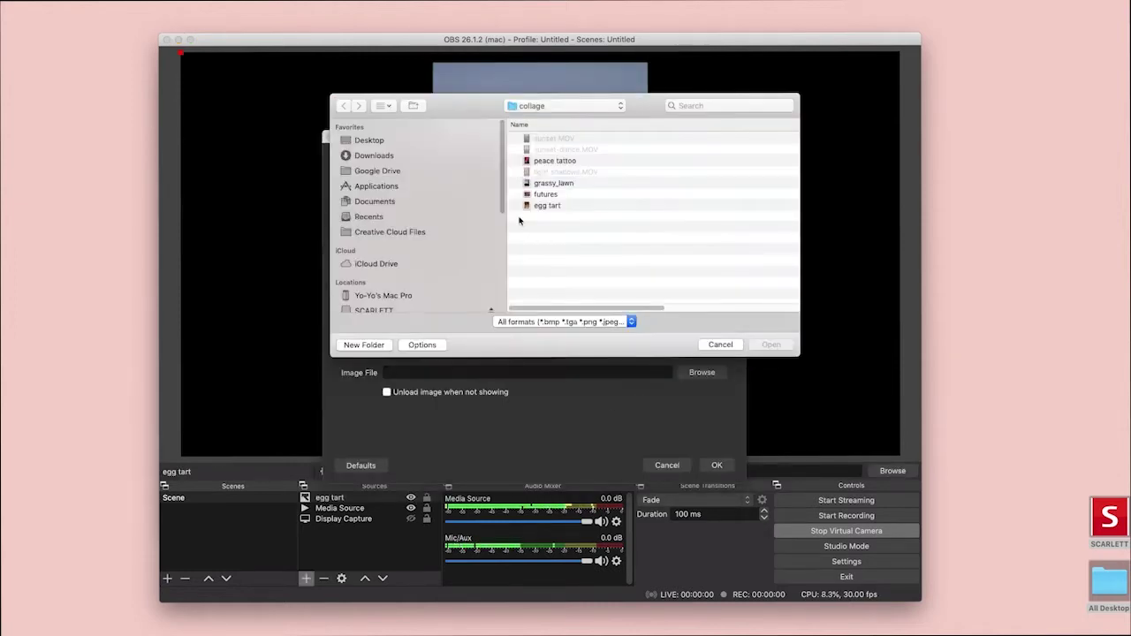
{"action": "left_click", "coordinate": [548, 205]}
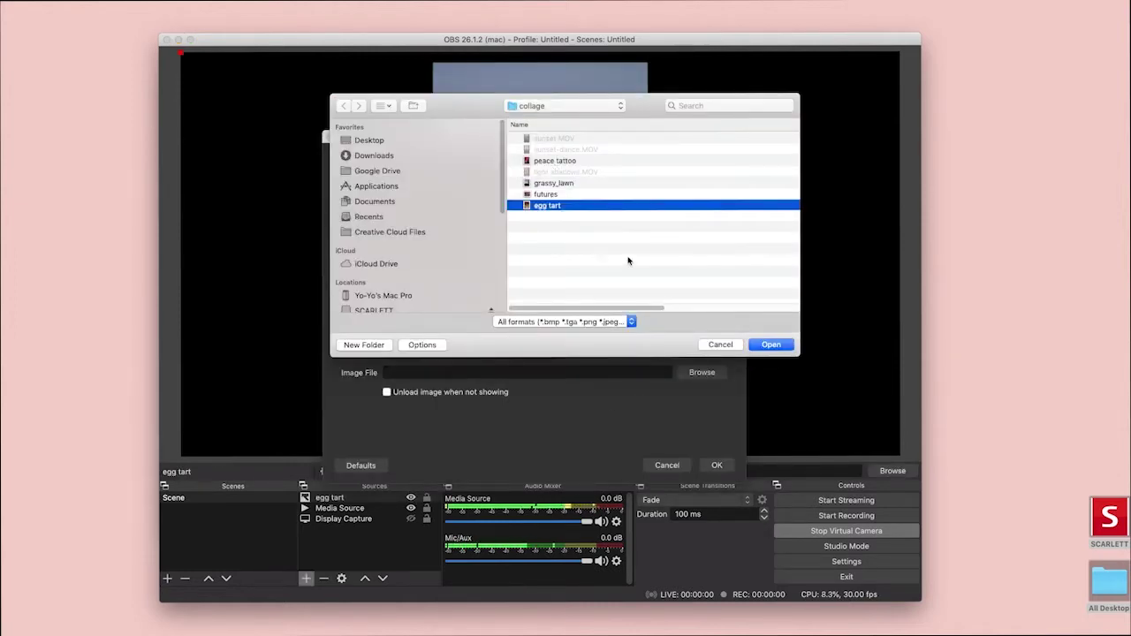
{"action": "left_click", "coordinate": [783, 347]}
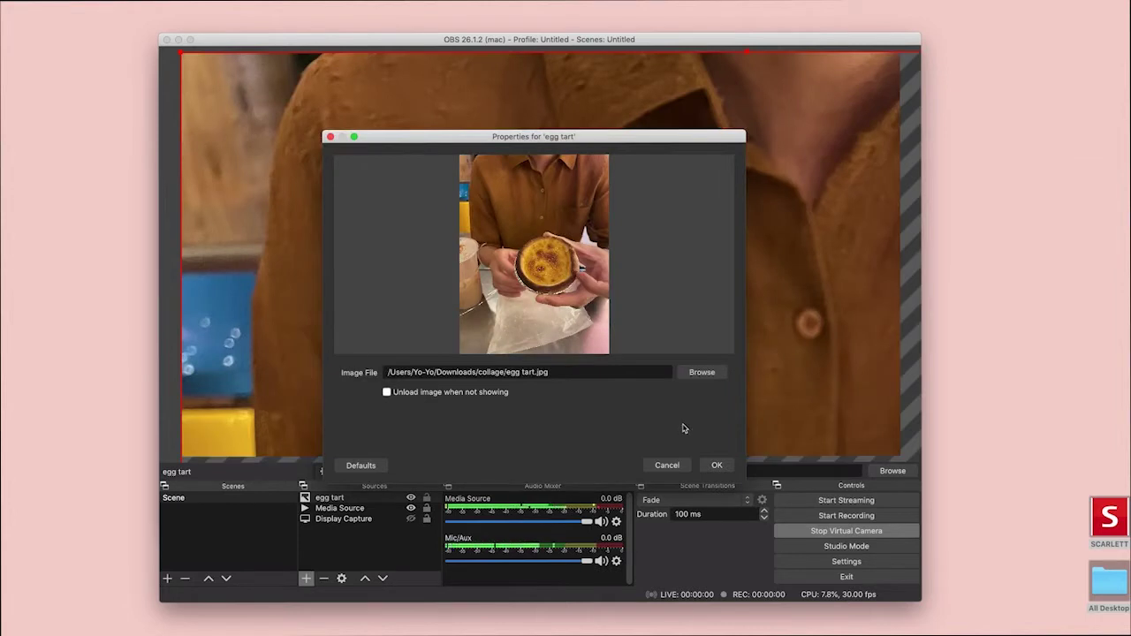
{"action": "left_click", "coordinate": [716, 465]}
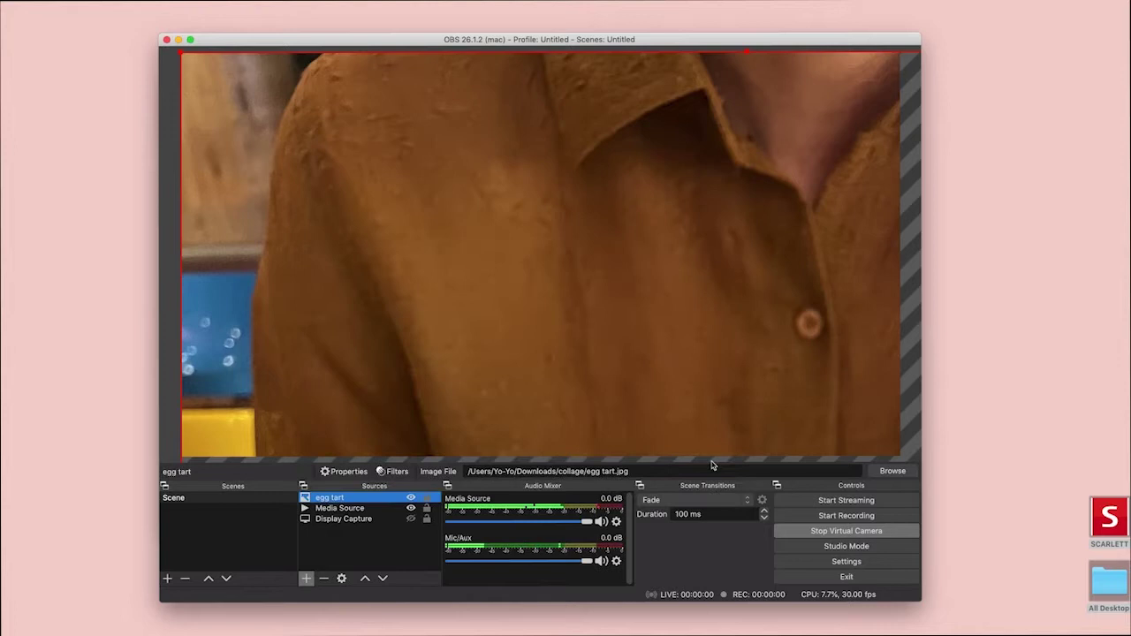
Step: Shrink the egg tart image and place it left of the sunset video
{"action": "left_click_drag", "start_coordinate": [250, 144], "coordinate": [356, 167]}
{"action": "left_click_drag", "start_coordinate": [309, 97], "coordinate": [480, 386]}
{"action": "left_click_drag", "start_coordinate": [759, 415], "coordinate": [542, 104]}
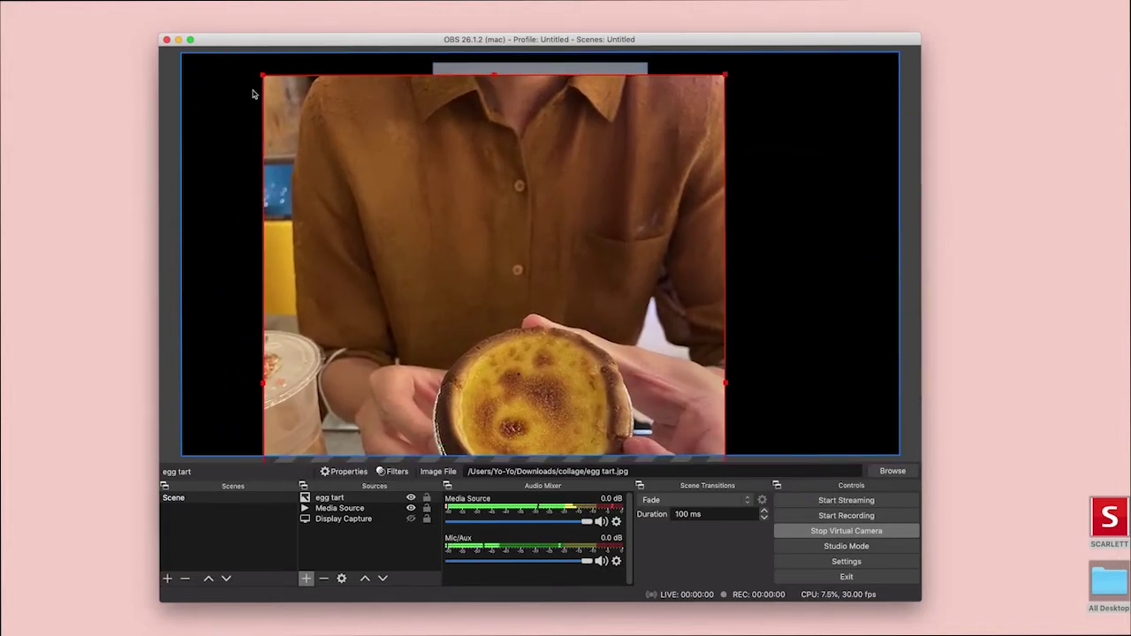
{"action": "left_click_drag", "start_coordinate": [259, 77], "coordinate": [477, 359]}
{"action": "left_click_drag", "start_coordinate": [649, 380], "coordinate": [379, 87]}
{"action": "left_click_drag", "start_coordinate": [454, 66], "coordinate": [312, 183]}
{"action": "left_click_drag", "start_coordinate": [315, 252], "coordinate": [356, 167]}
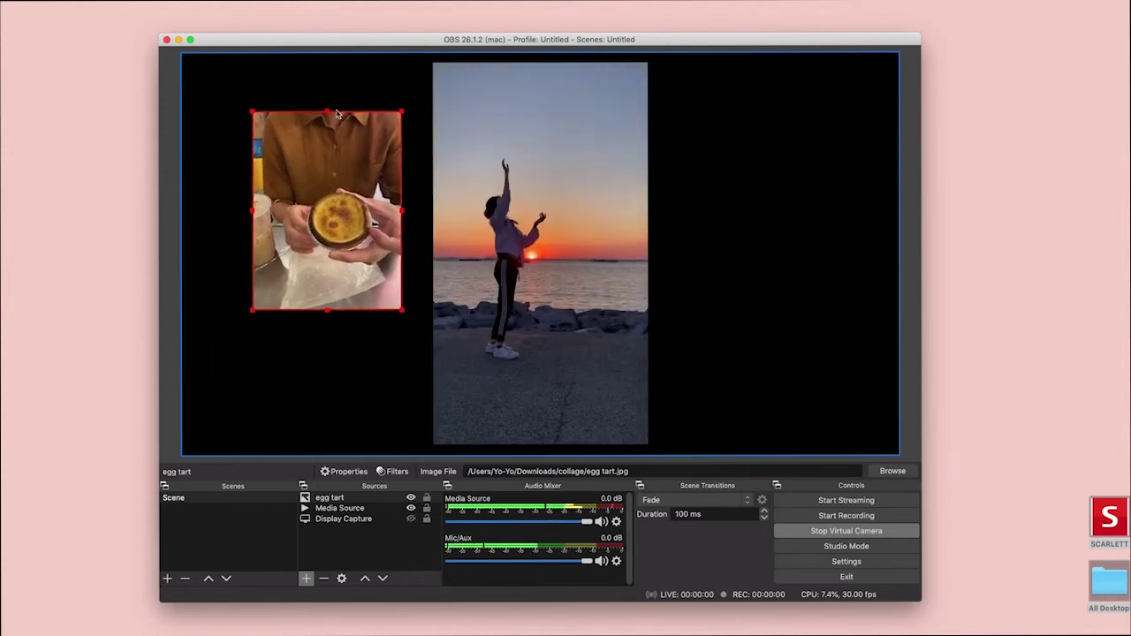
{"action": "left_click", "coordinate": [252, 110]}
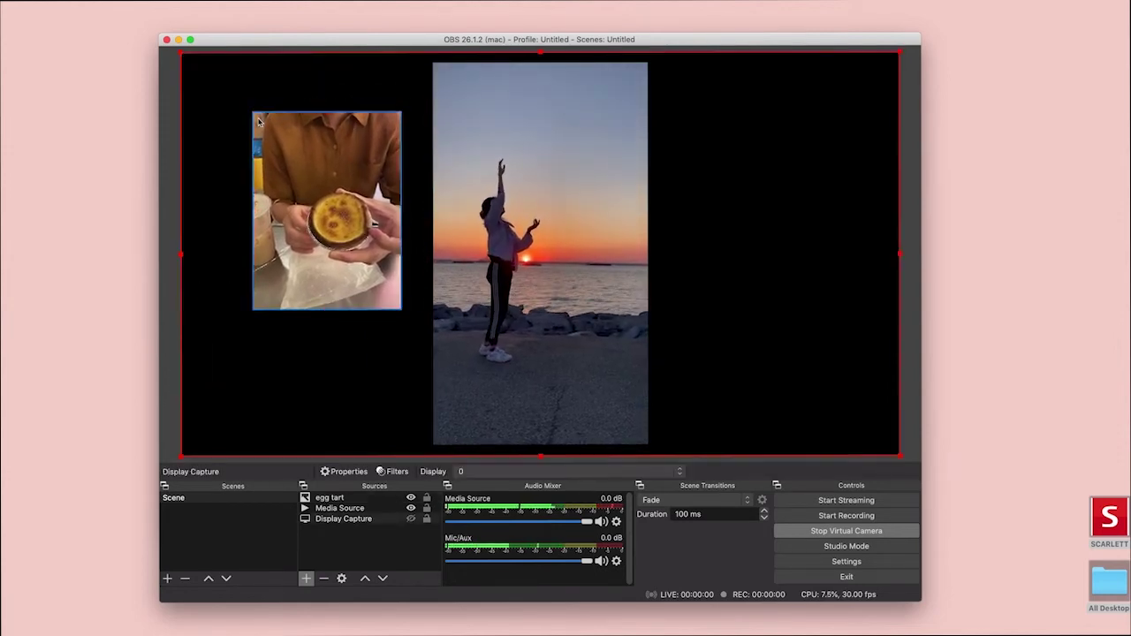
{"action": "left_click", "coordinate": [256, 113]}
{"action": "left_click_drag", "start_coordinate": [256, 113], "coordinate": [306, 172]}
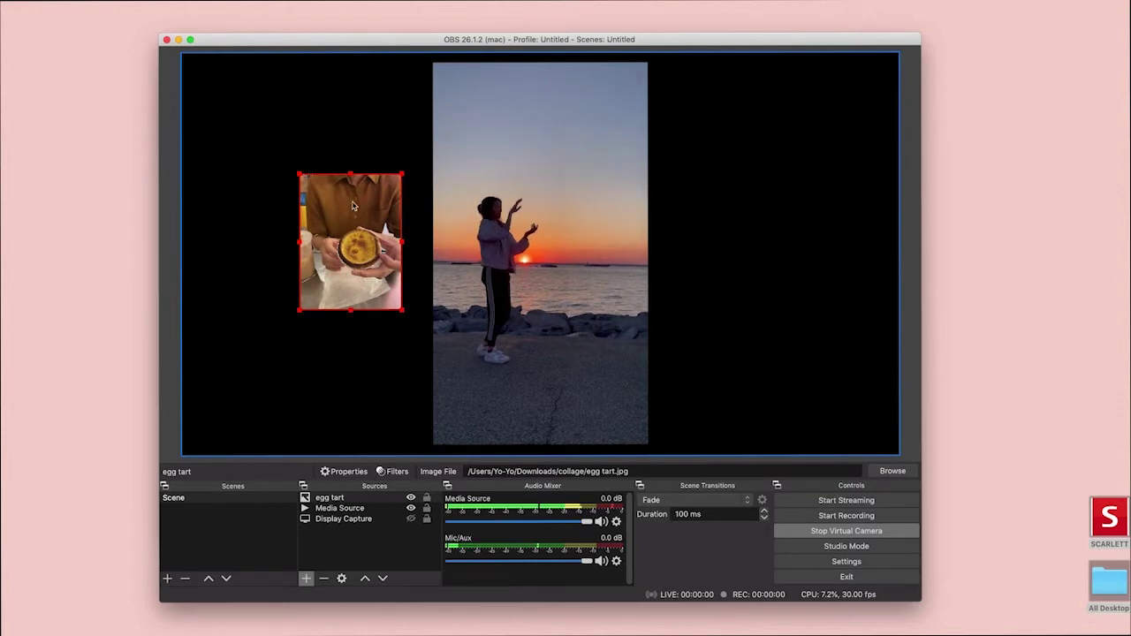
{"action": "left_click_drag", "start_coordinate": [352, 203], "coordinate": [309, 159]}
{"action": "left_click_drag", "start_coordinate": [316, 236], "coordinate": [351, 265]}
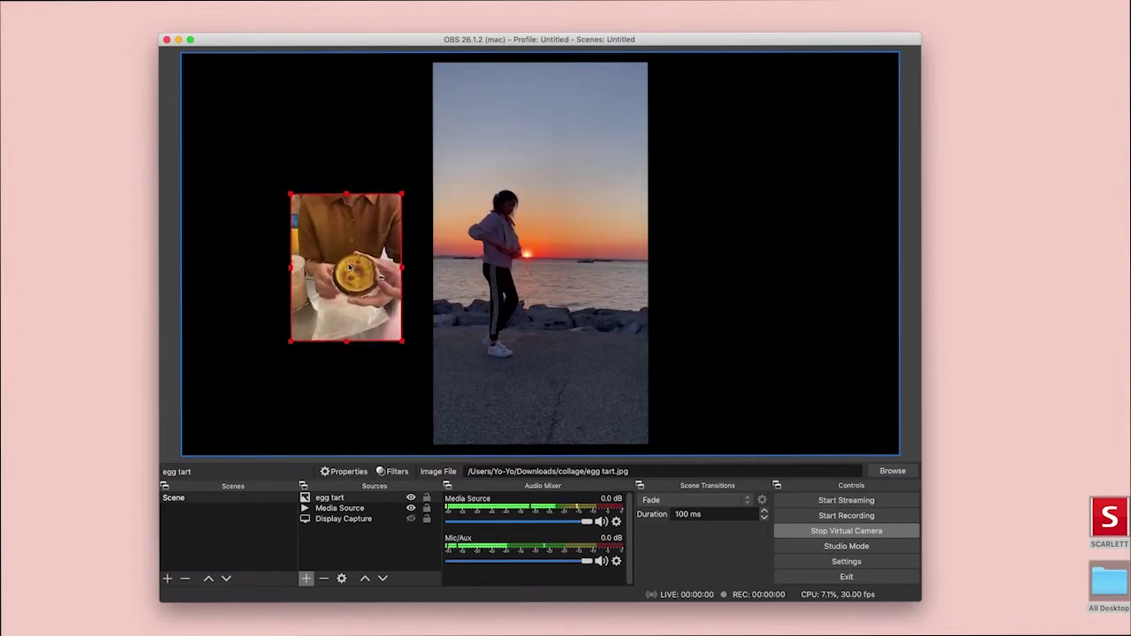
Step: Add a Media Source named 'lights' playing light shadows.MOV
{"action": "left_click", "coordinate": [347, 538]}
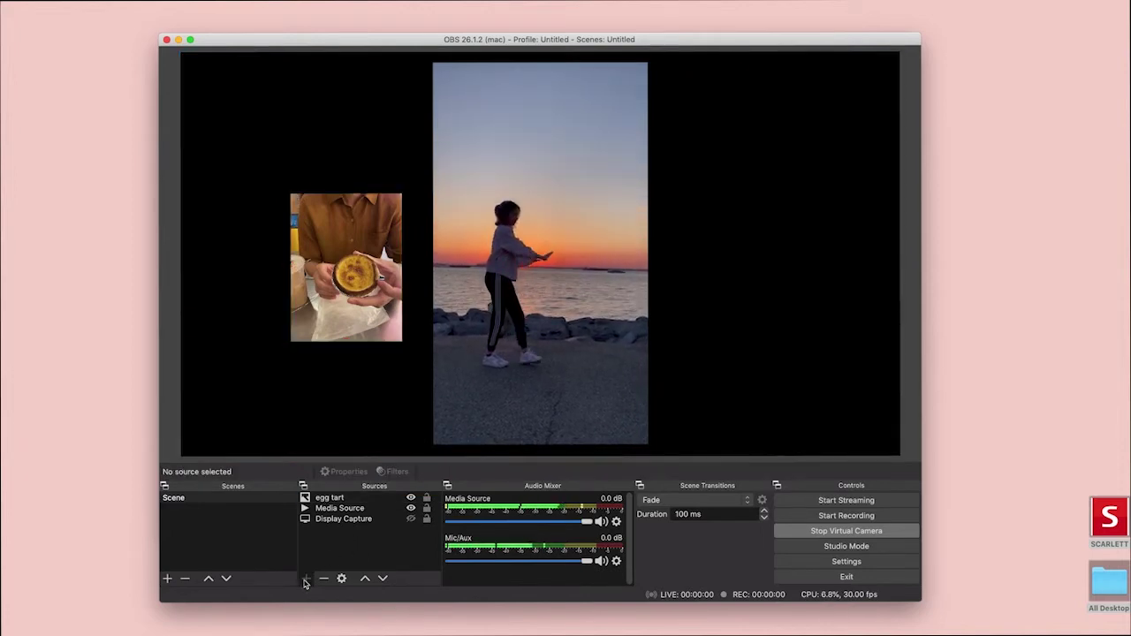
{"action": "left_click", "coordinate": [305, 578]}
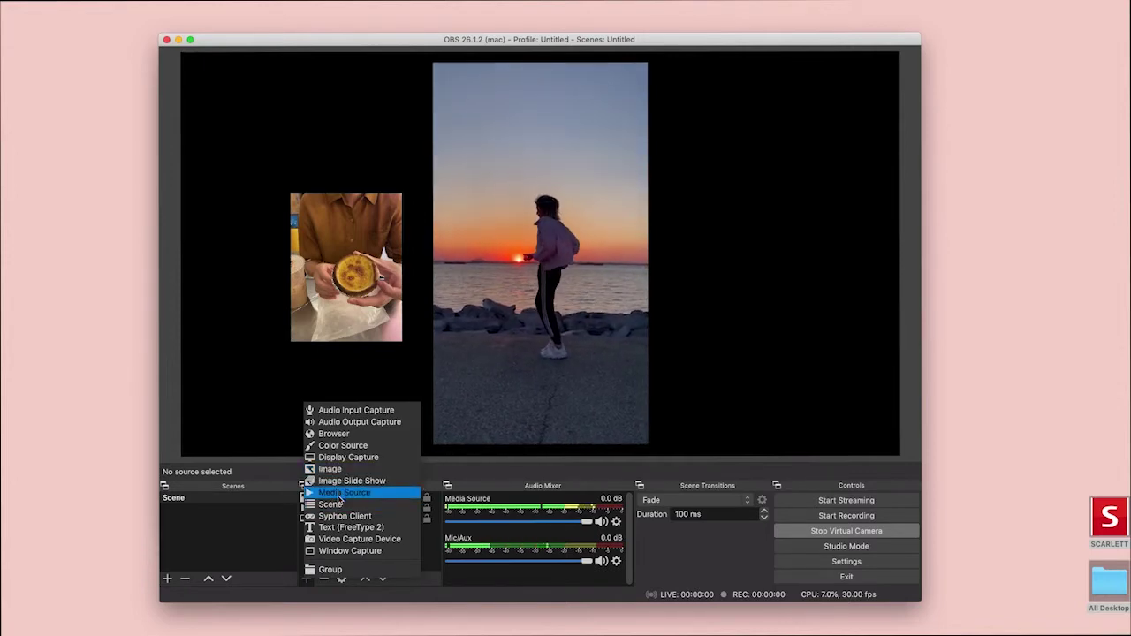
{"action": "left_click", "coordinate": [339, 495]}
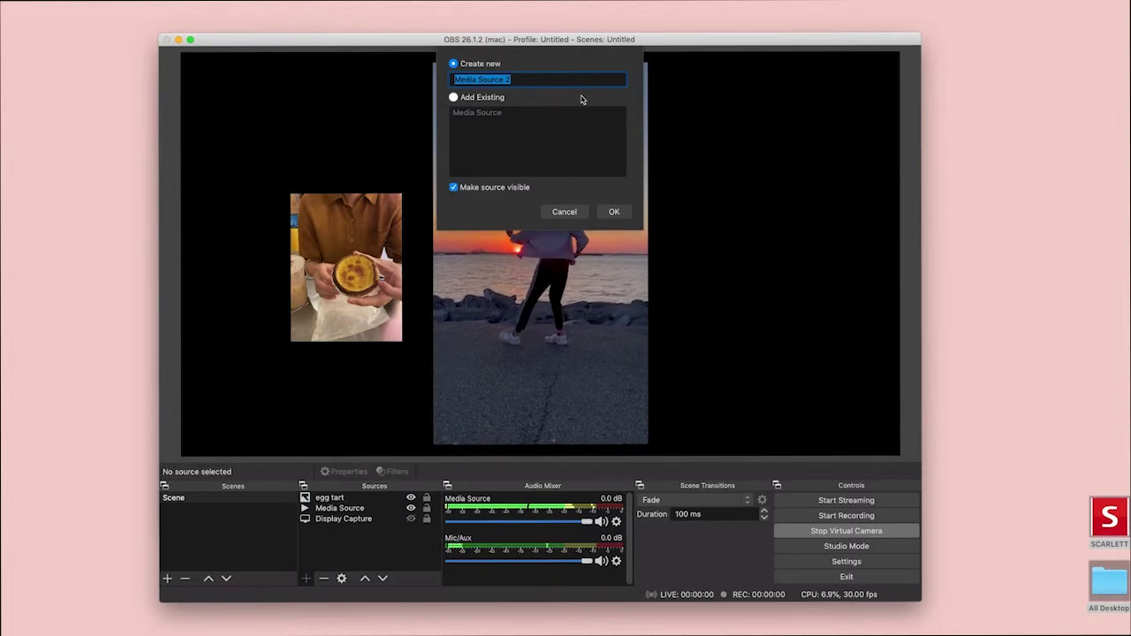
{"action": "type", "text": "Iig"}
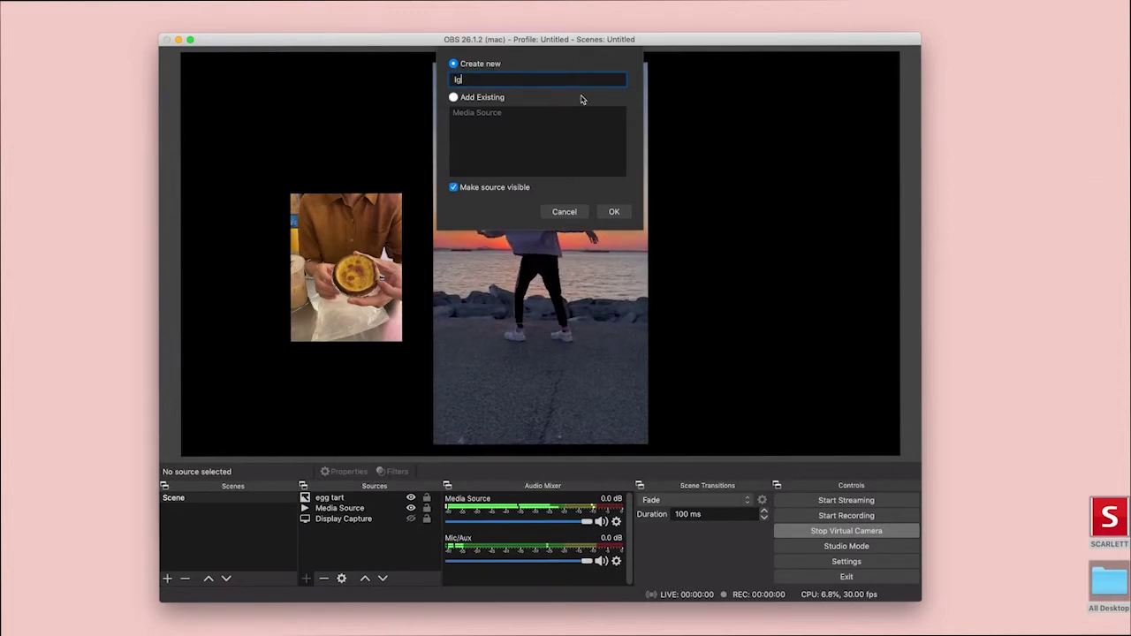
{"action": "type", "text": "hts"}
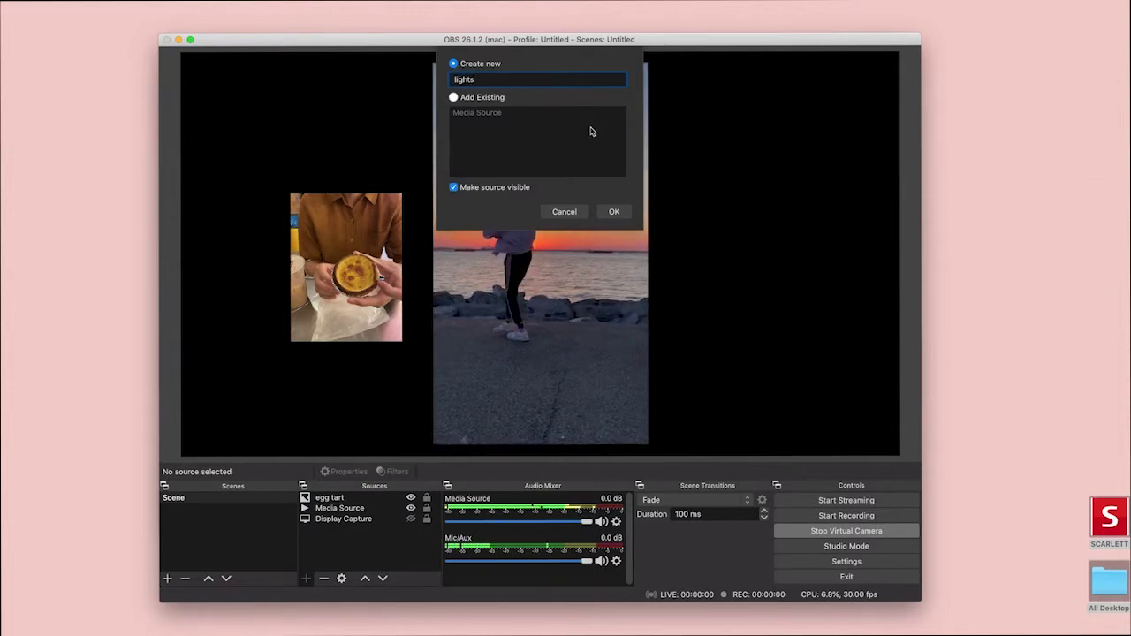
{"action": "left_click", "coordinate": [614, 211]}
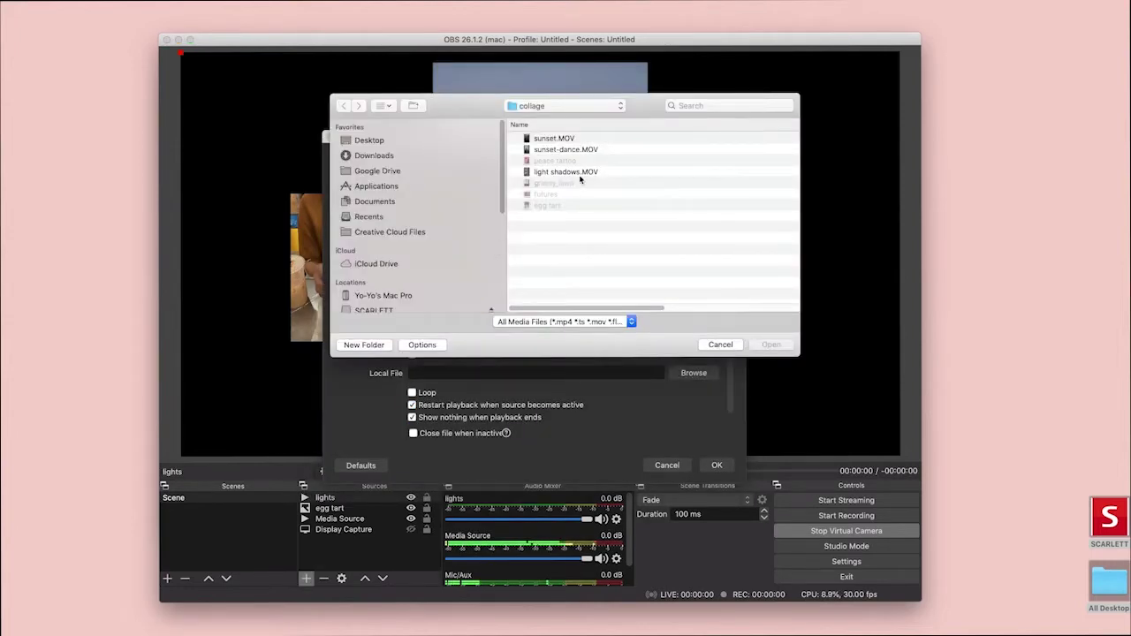
{"action": "left_click", "coordinate": [585, 174]}
{"action": "left_click", "coordinate": [781, 348]}
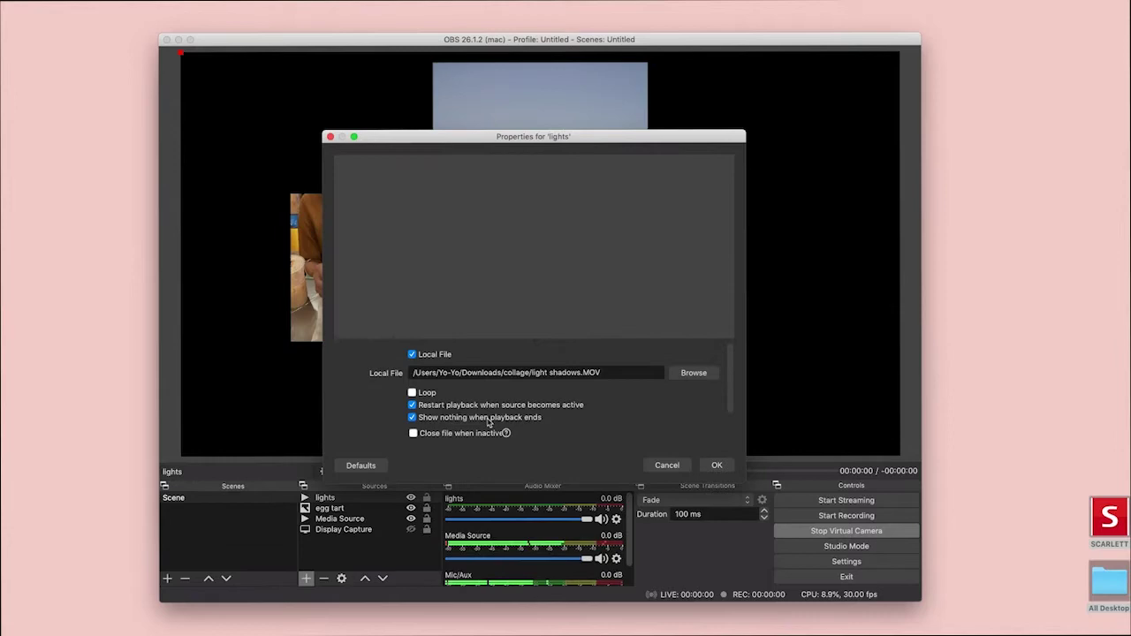
{"action": "left_click", "coordinate": [718, 465]}
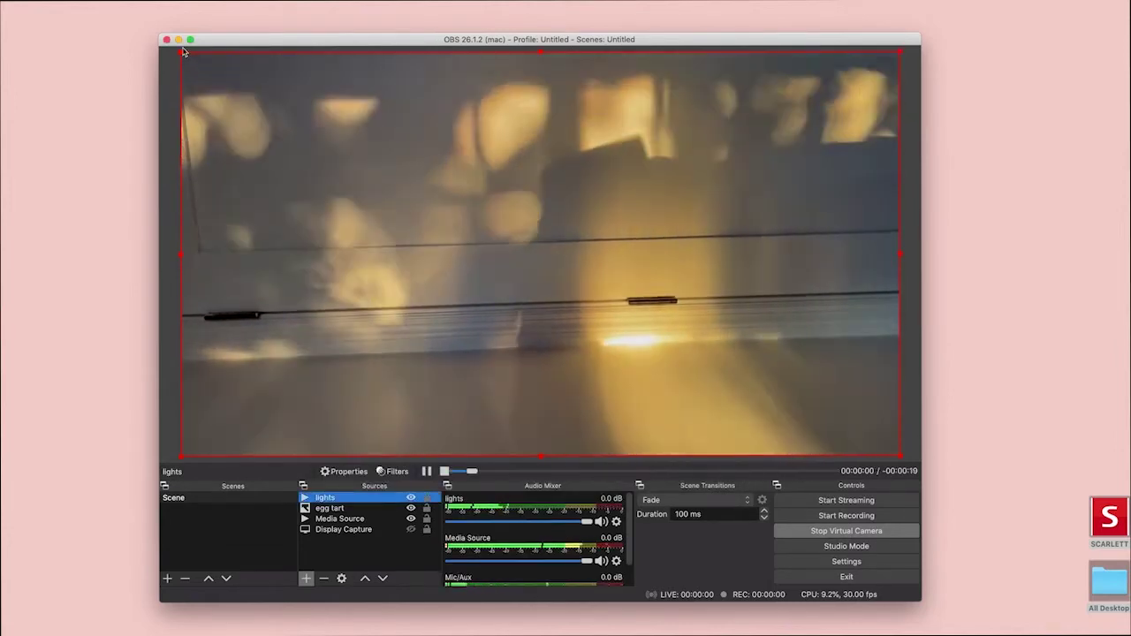
Step: Shrink the lights video, rotate it 90 degrees clockwise, and place it right of the sunset video
{"action": "left_click_drag", "start_coordinate": [181, 53], "coordinate": [601, 310]}
{"action": "left_click_drag", "start_coordinate": [678, 363], "coordinate": [616, 261]}
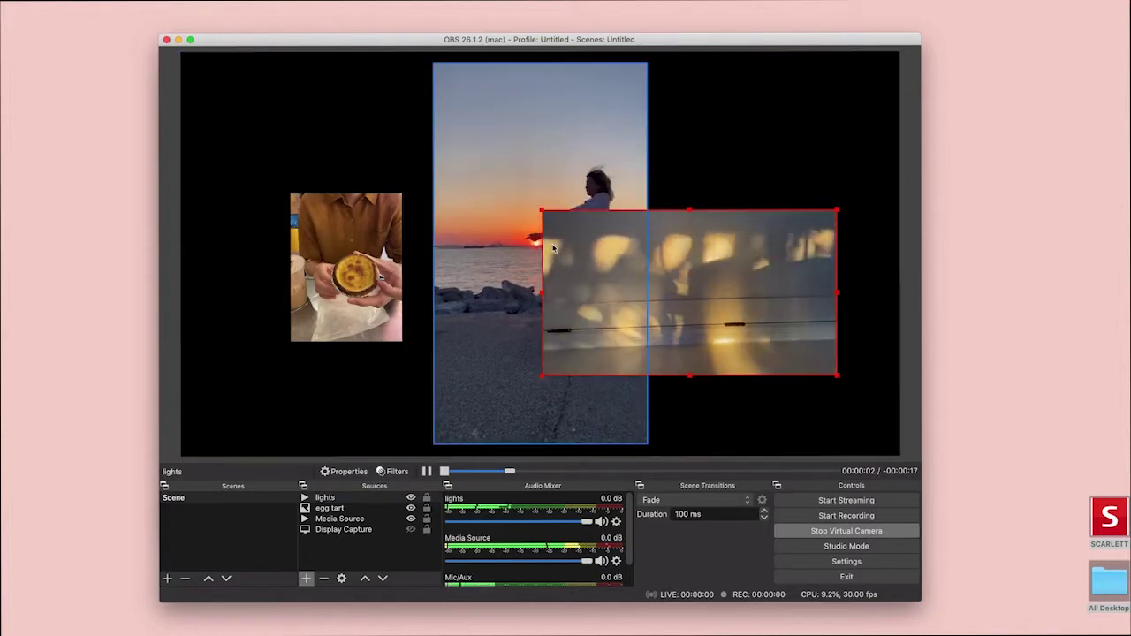
{"action": "left_click_drag", "start_coordinate": [538, 209], "coordinate": [609, 248]}
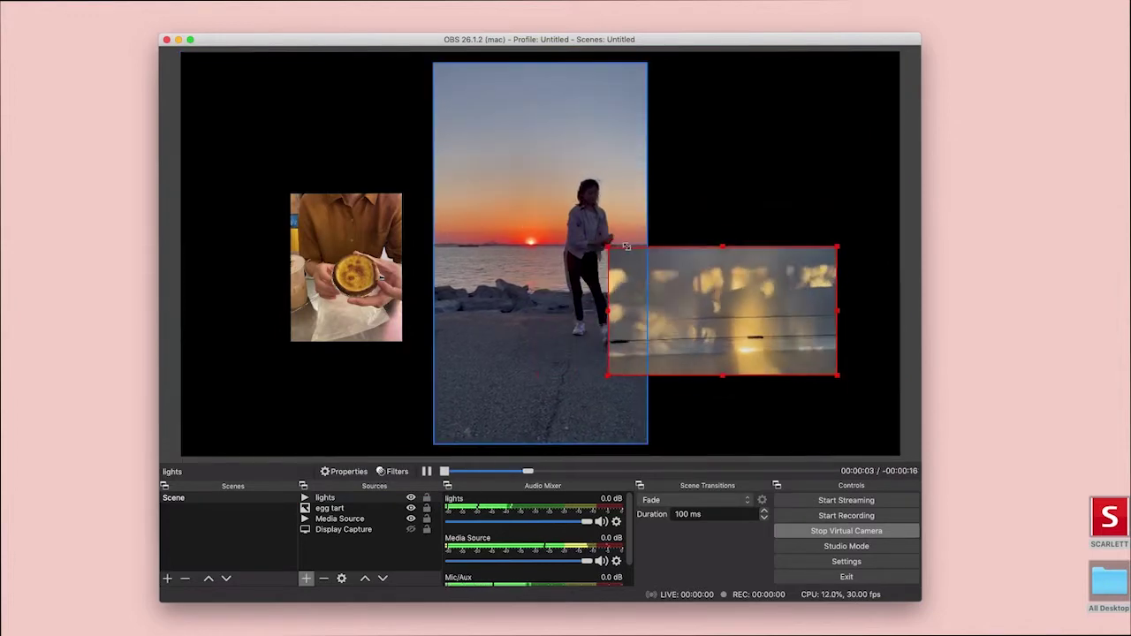
{"action": "right_click", "coordinate": [334, 498]}
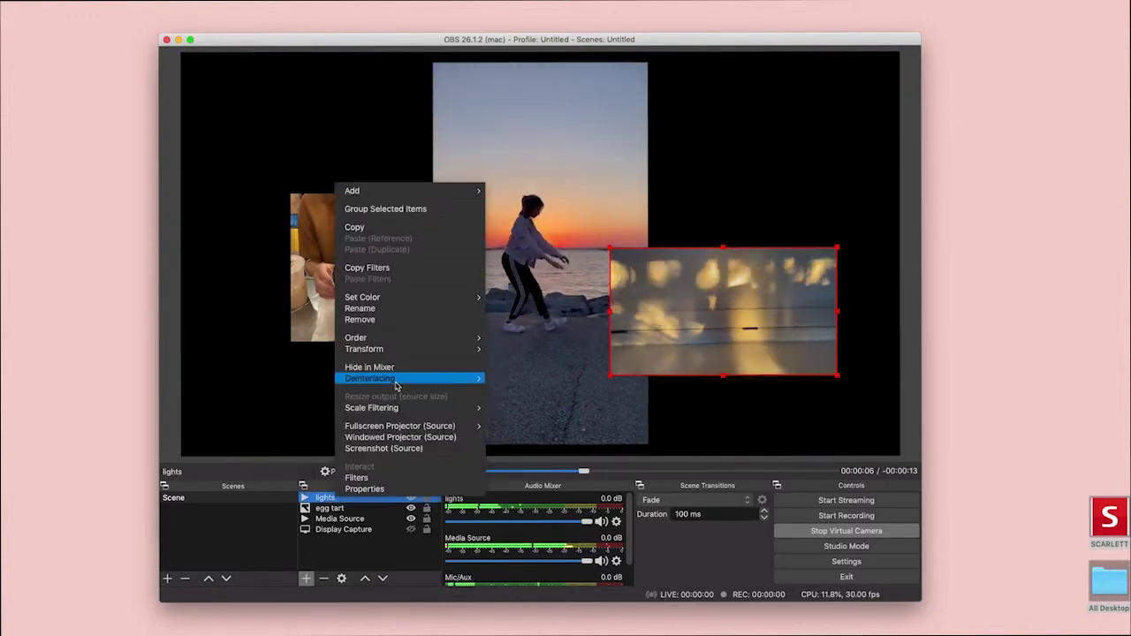
{"action": "mouse_move", "coordinate": [399, 350]}
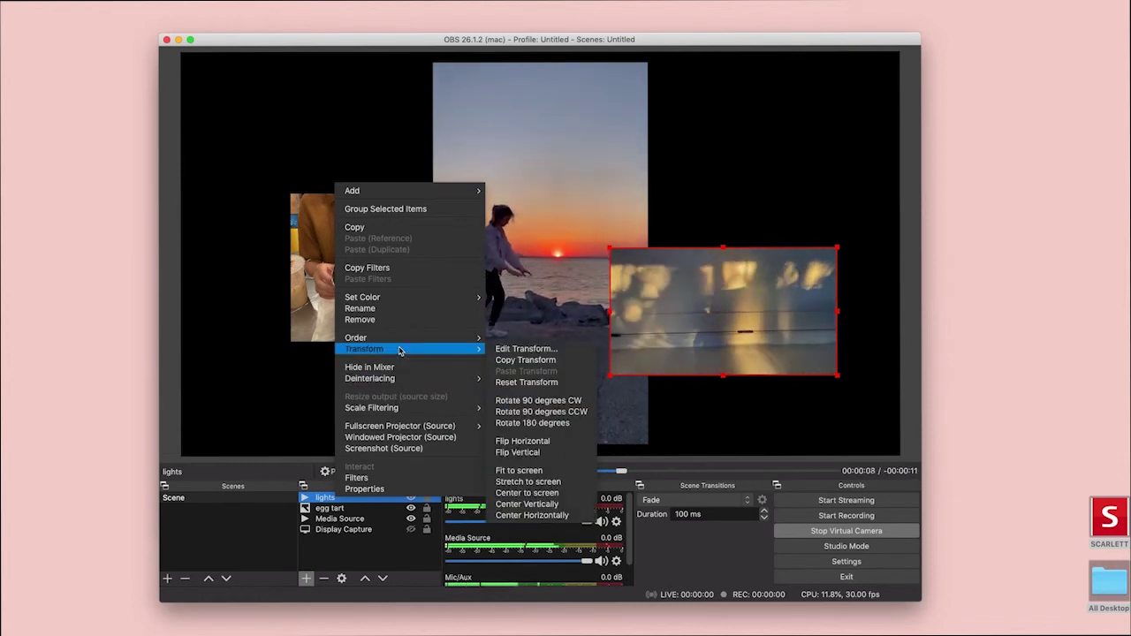
{"action": "left_click", "coordinate": [535, 401]}
{"action": "left_click_drag", "start_coordinate": [642, 356], "coordinate": [675, 294]}
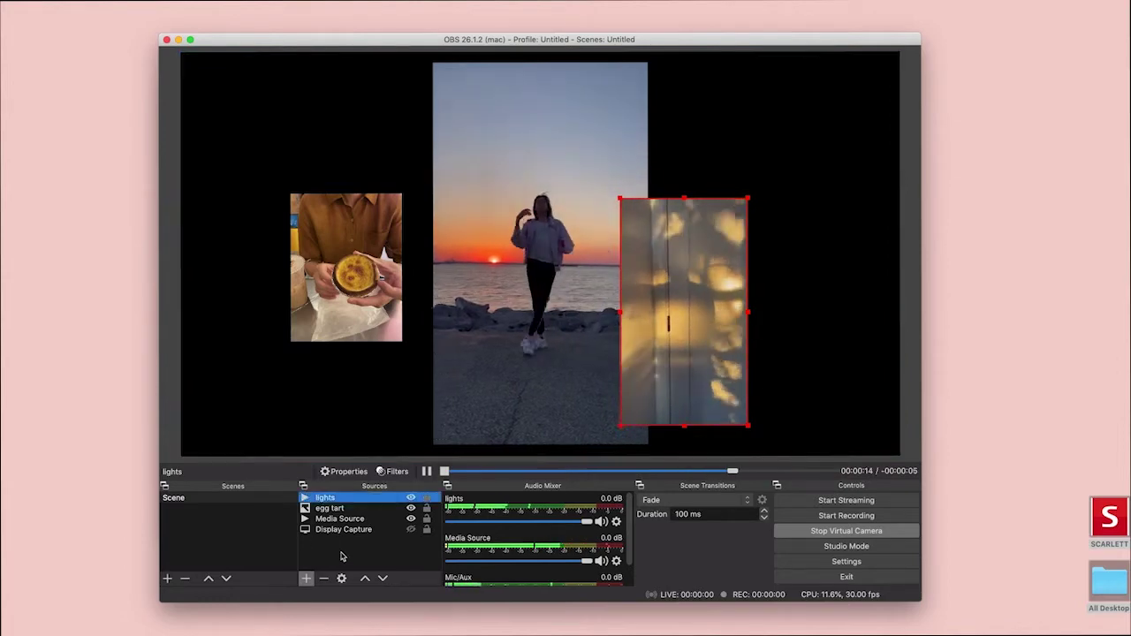
Step: Add an Image source named 'mural' showing futures.jpg
{"action": "left_click", "coordinate": [315, 548]}
{"action": "left_click", "coordinate": [306, 578]}
{"action": "left_click", "coordinate": [334, 464]}
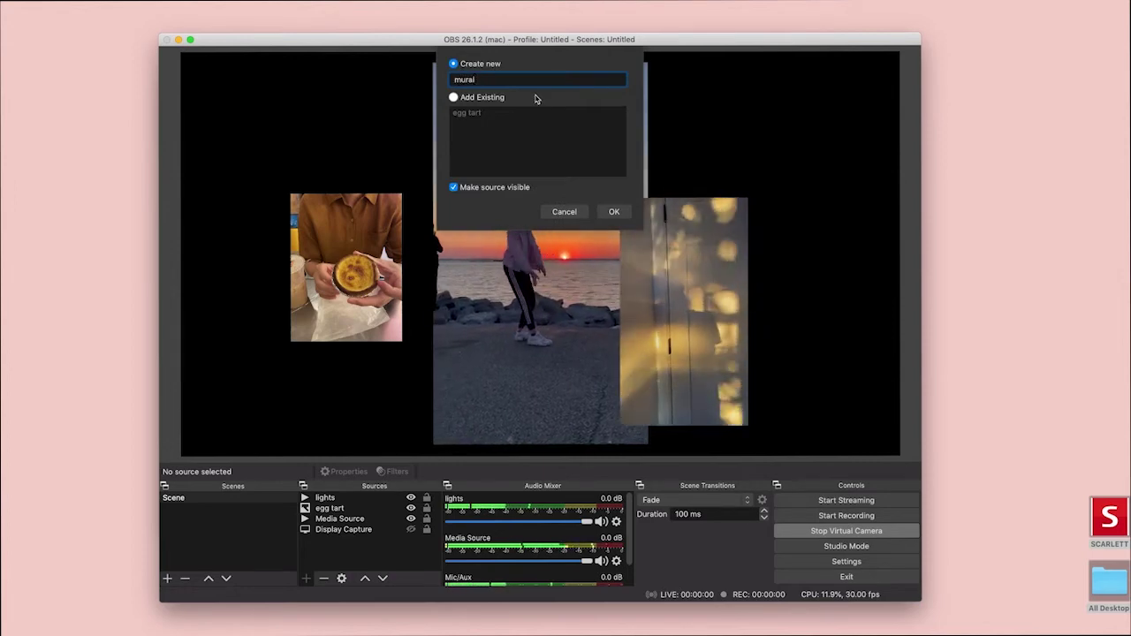
{"action": "left_click", "coordinate": [614, 213]}
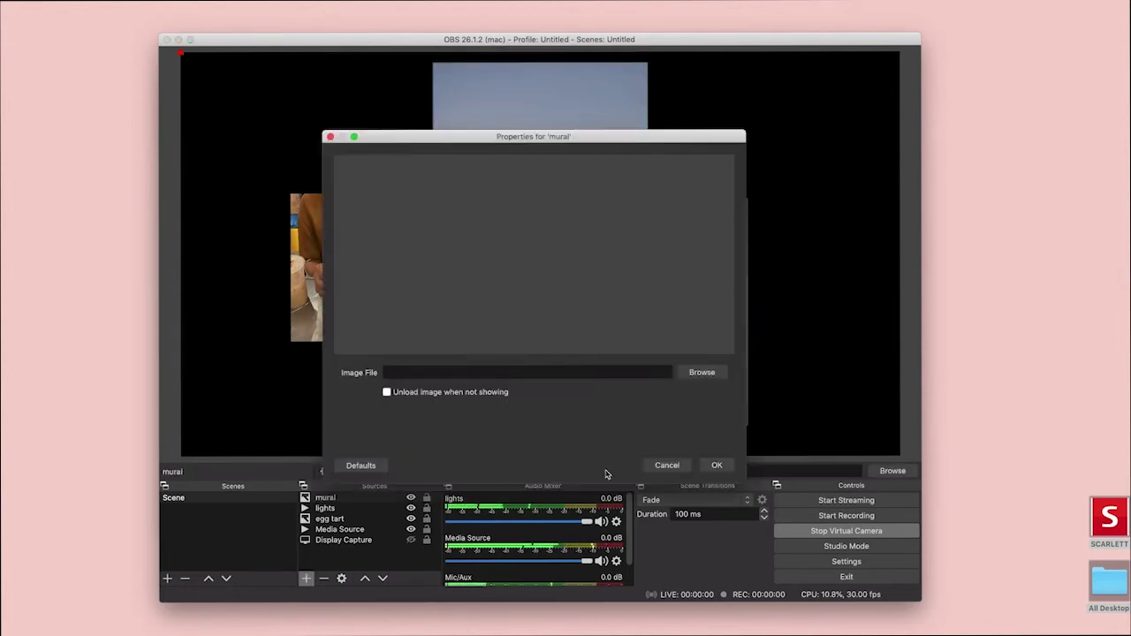
{"action": "left_click", "coordinate": [702, 372]}
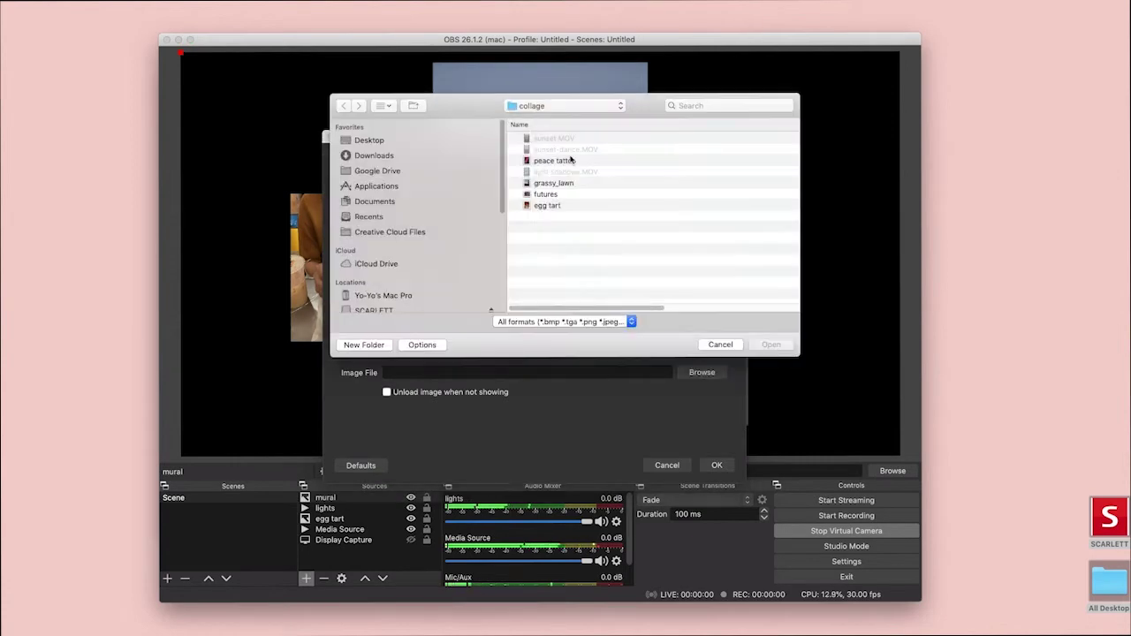
{"action": "left_click", "coordinate": [550, 194]}
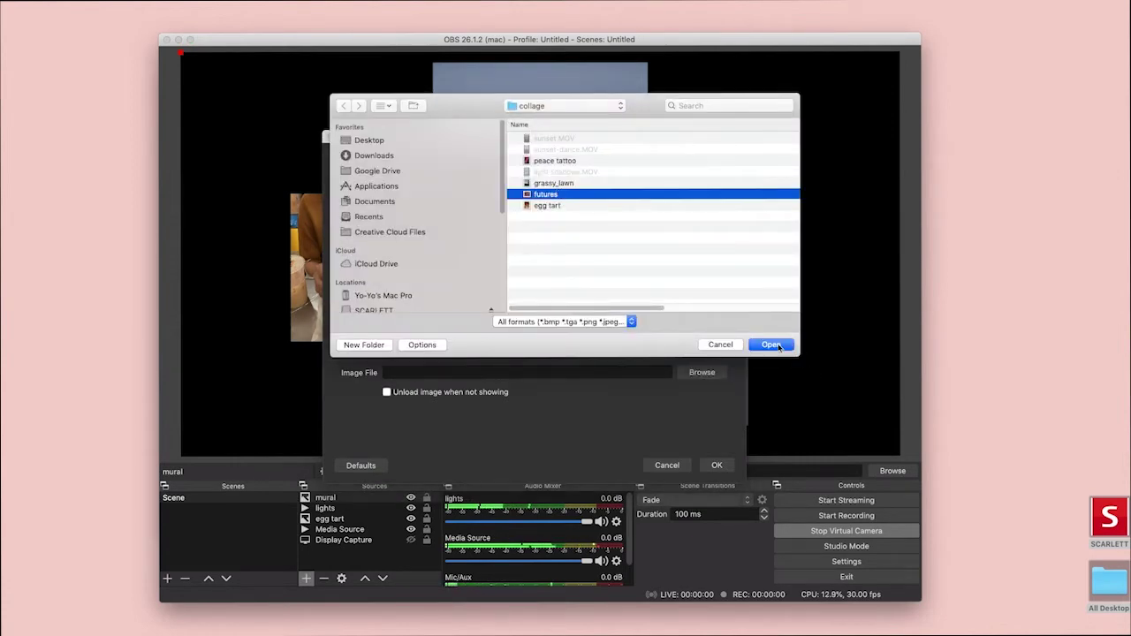
{"action": "left_click", "coordinate": [771, 345]}
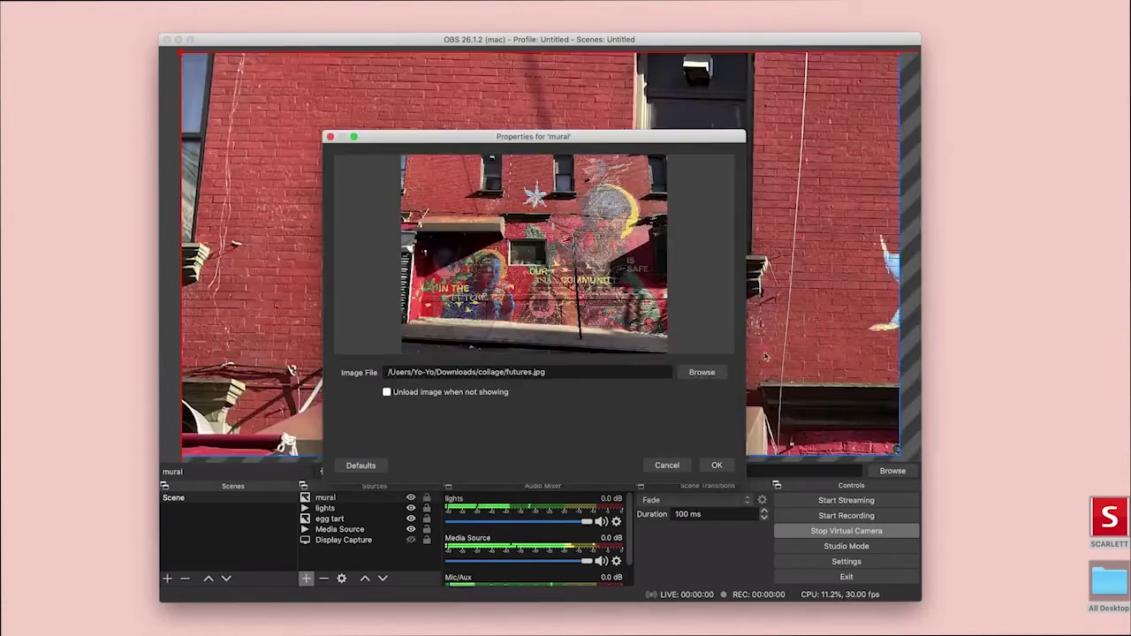
{"action": "left_click", "coordinate": [717, 466]}
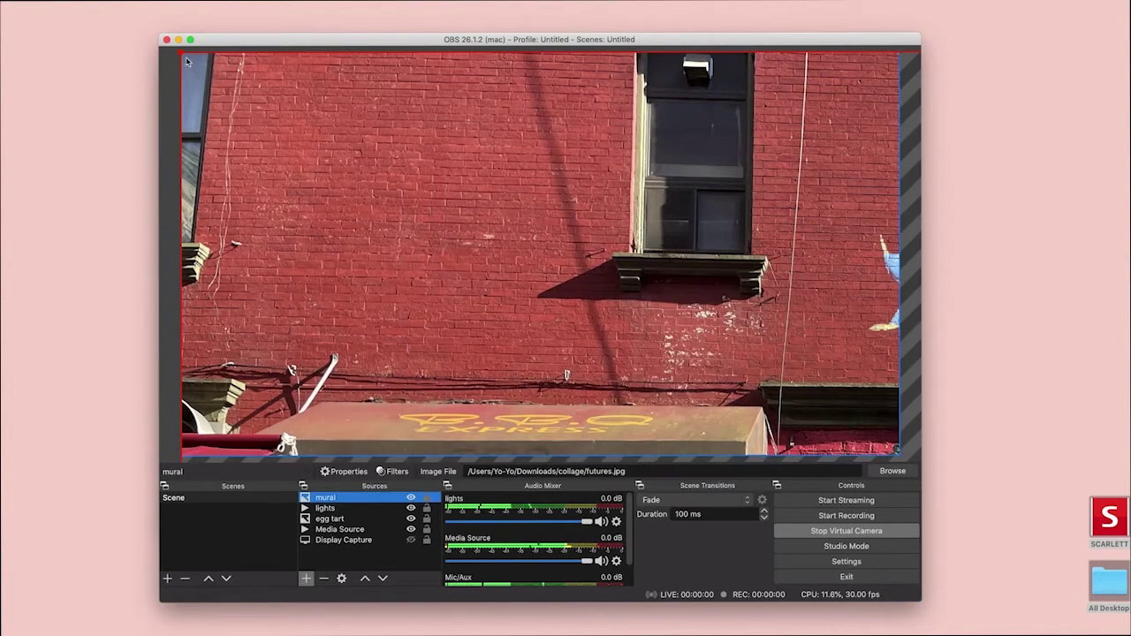
Step: Shrink the mural image and move it to the upper left above the egg tart photo
{"action": "left_click_drag", "start_coordinate": [180, 51], "coordinate": [422, 219]}
{"action": "left_click_drag", "start_coordinate": [385, 276], "coordinate": [381, 299]}
{"action": "left_click_drag", "start_coordinate": [406, 177], "coordinate": [393, 165]}
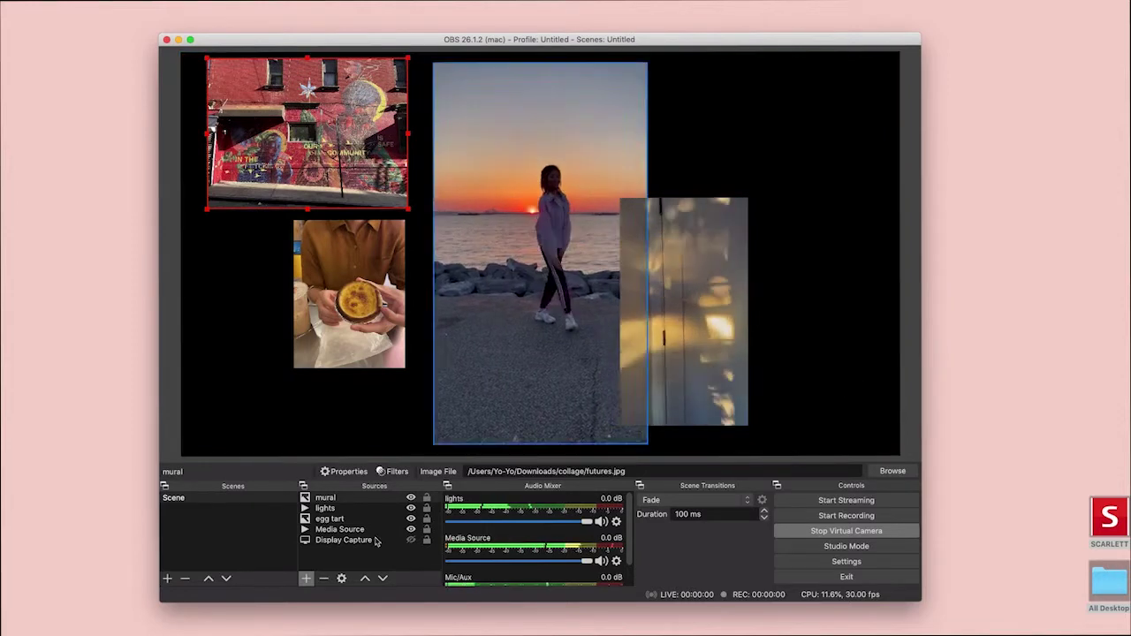
{"action": "left_click", "coordinate": [336, 562]}
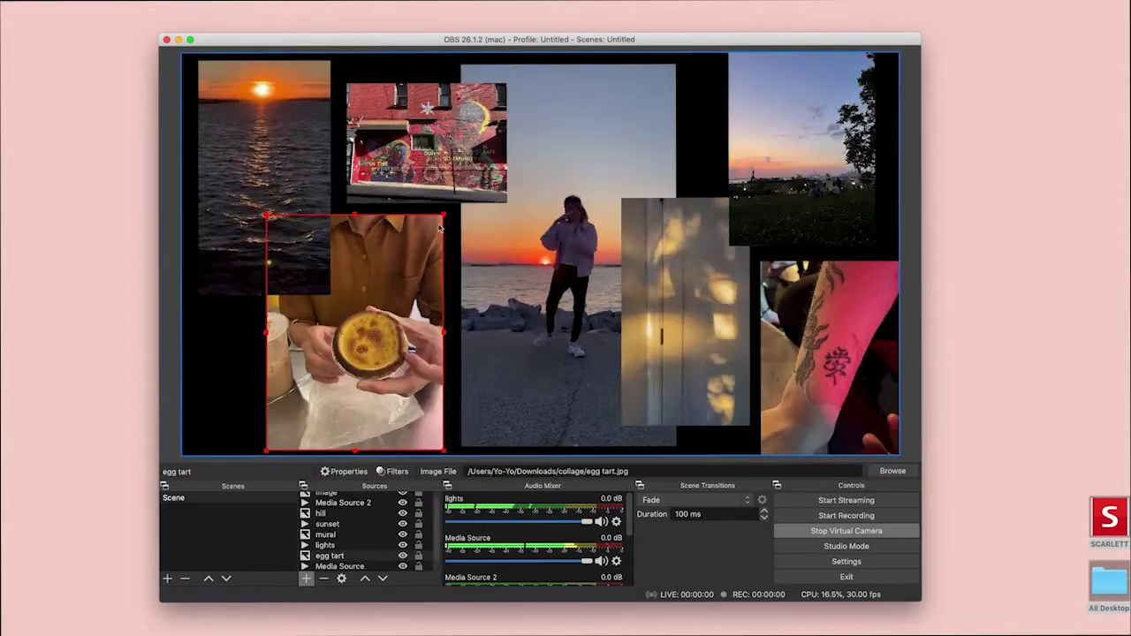
Step: Nudge the egg tart photo, move the tattoo photo down-right, and select the Display Capture source
{"action": "mouse_move", "coordinate": [387, 285]}
{"action": "left_mouse_down"}
{"action": "mouse_move", "coordinate": [391, 292]}
{"action": "mouse_move", "coordinate": [388, 278]}
{"action": "left_mouse_up"}
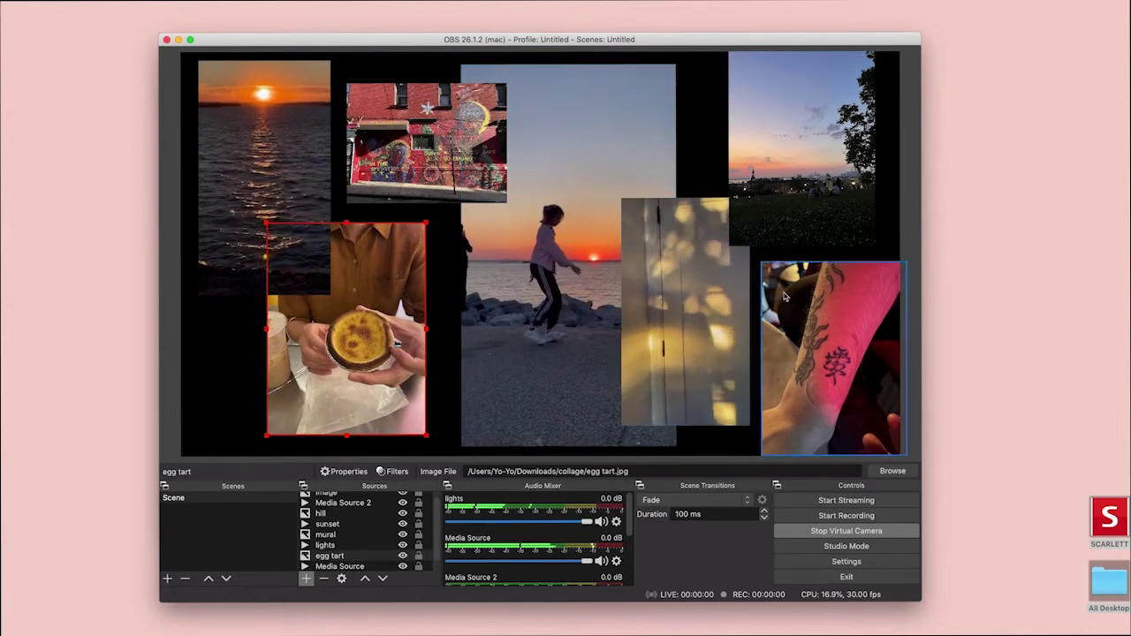
{"action": "mouse_move", "coordinate": [786, 300]}
{"action": "left_mouse_down"}
{"action": "mouse_move", "coordinate": [813, 315]}
{"action": "mouse_move", "coordinate": [796, 316]}
{"action": "left_mouse_up"}
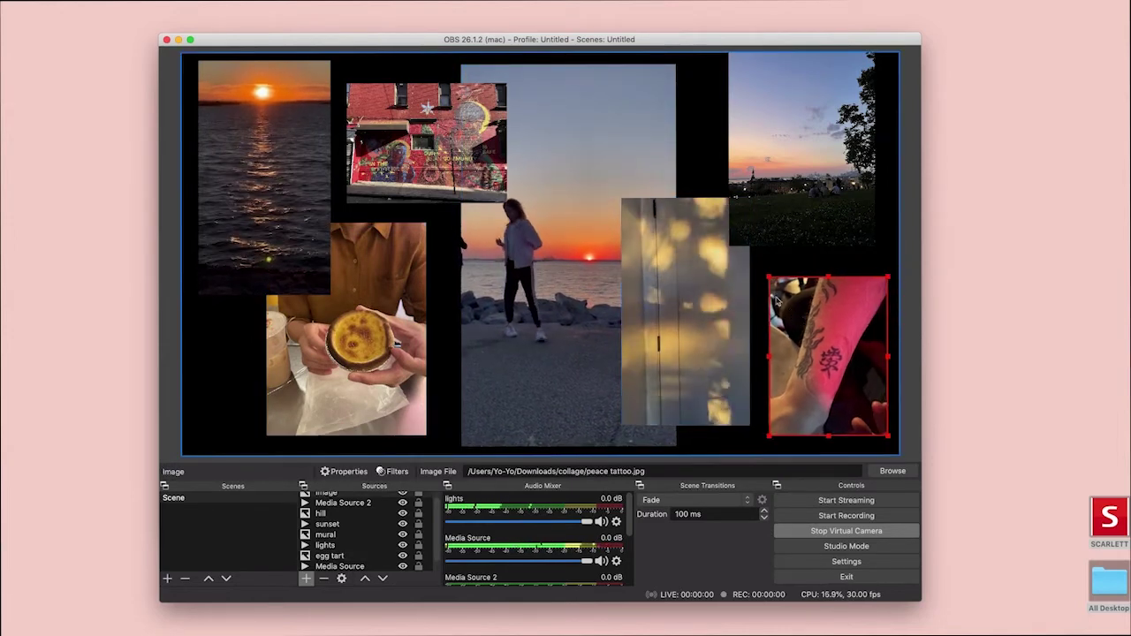
{"action": "left_click", "coordinate": [198, 393]}
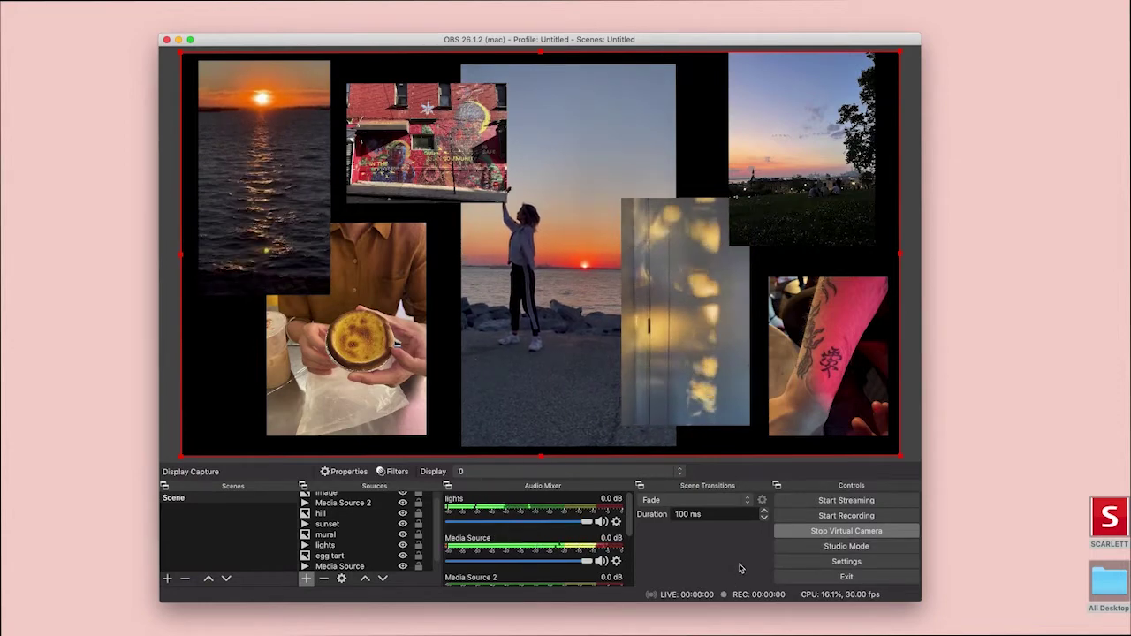
Step: Bring the Zoom meeting forward, toggle full screen, and move its window up and left
{"action": "left_click", "coordinate": [609, 610]}
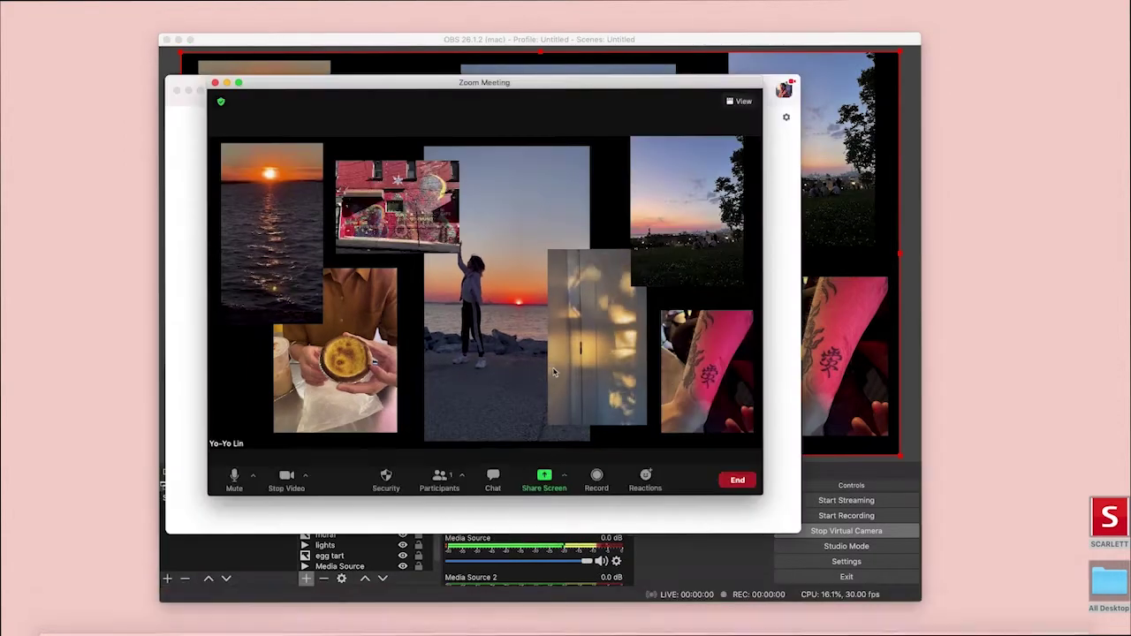
{"action": "left_click", "coordinate": [239, 82]}
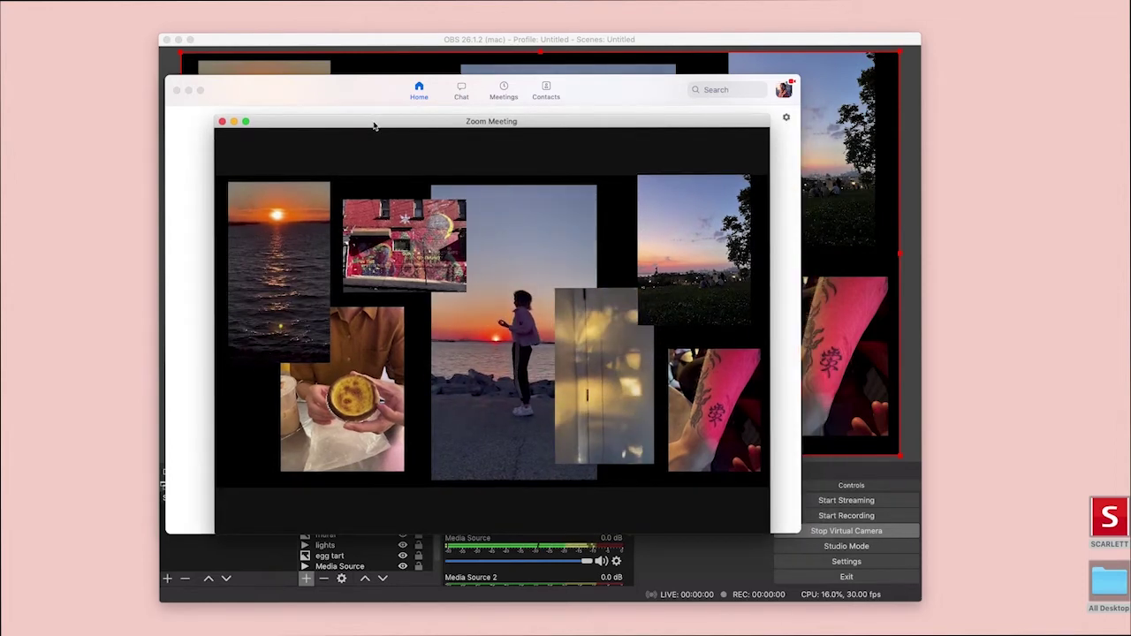
{"action": "mouse_move", "coordinate": [380, 150]}
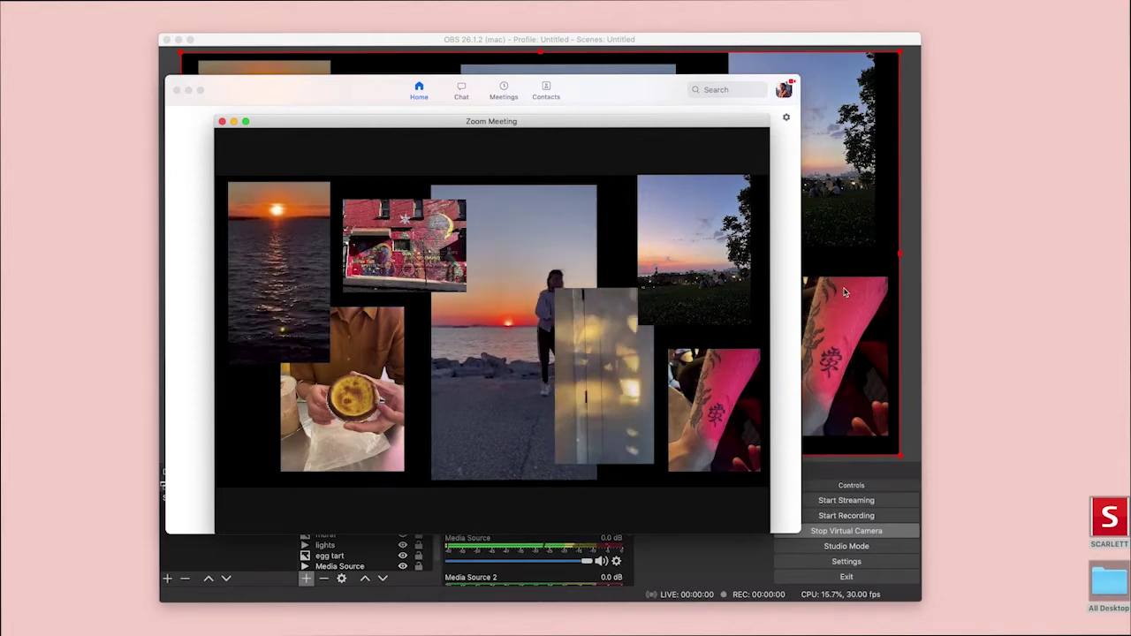
{"action": "left_click_drag", "start_coordinate": [548, 124], "coordinate": [414, 107]}
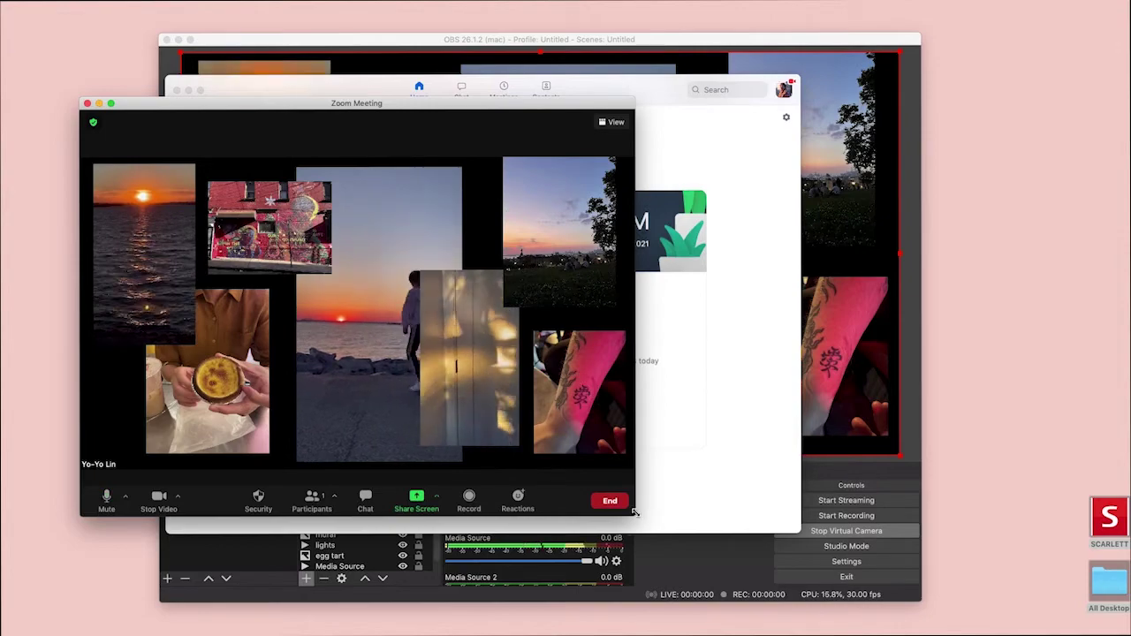
Step: Enlarge the Zoom meeting window from its corner and nudge it up and left
{"action": "left_click_drag", "start_coordinate": [634, 515], "coordinate": [786, 586]}
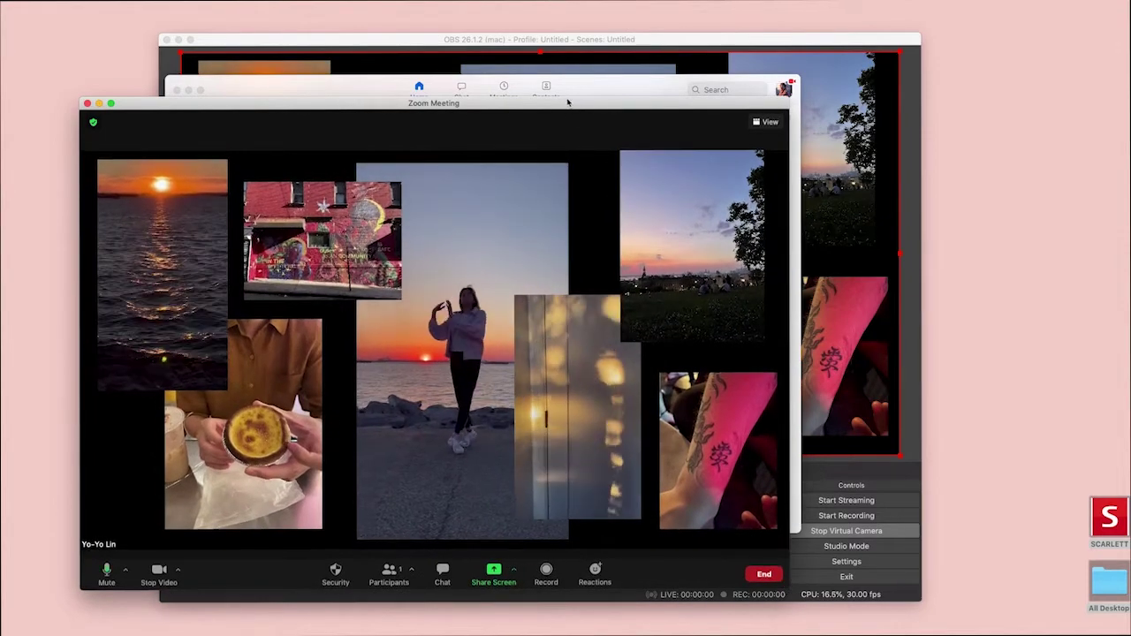
{"action": "left_click_drag", "start_coordinate": [572, 104], "coordinate": [555, 83]}
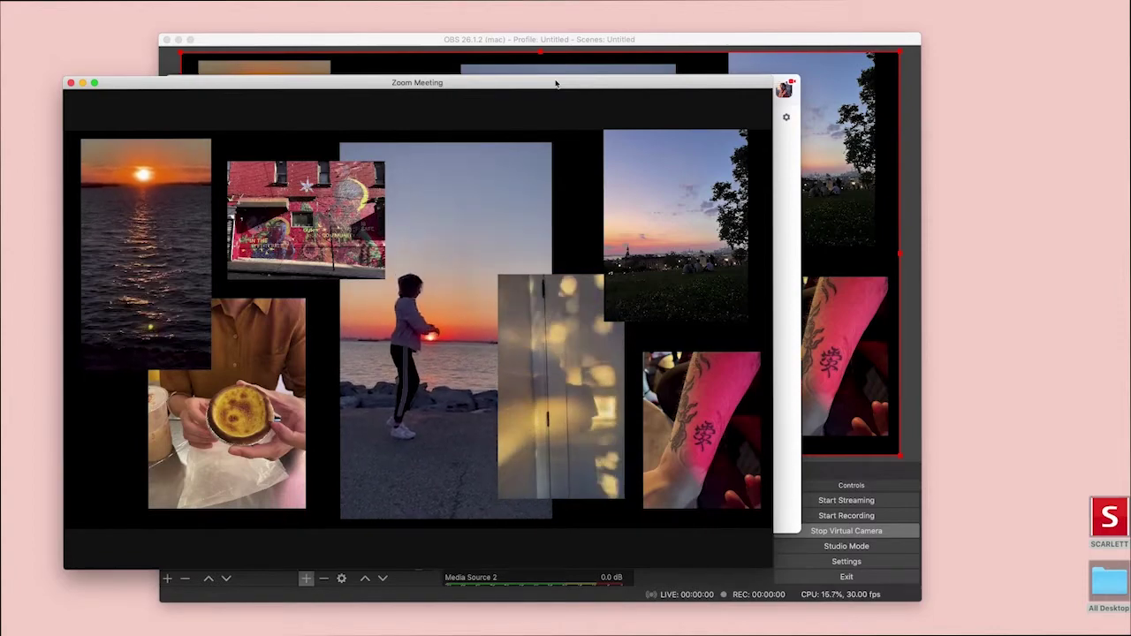
Step: Return to OBS, start adding a Window Capture source, then cancel it
{"action": "left_click", "coordinate": [308, 580]}
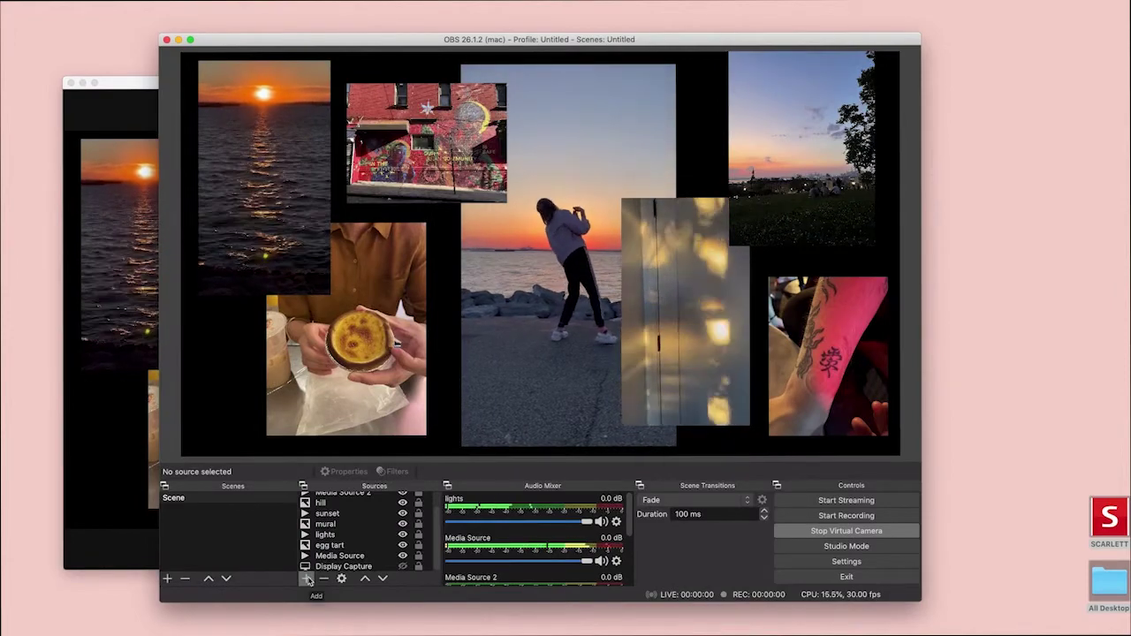
{"action": "left_click", "coordinate": [308, 580]}
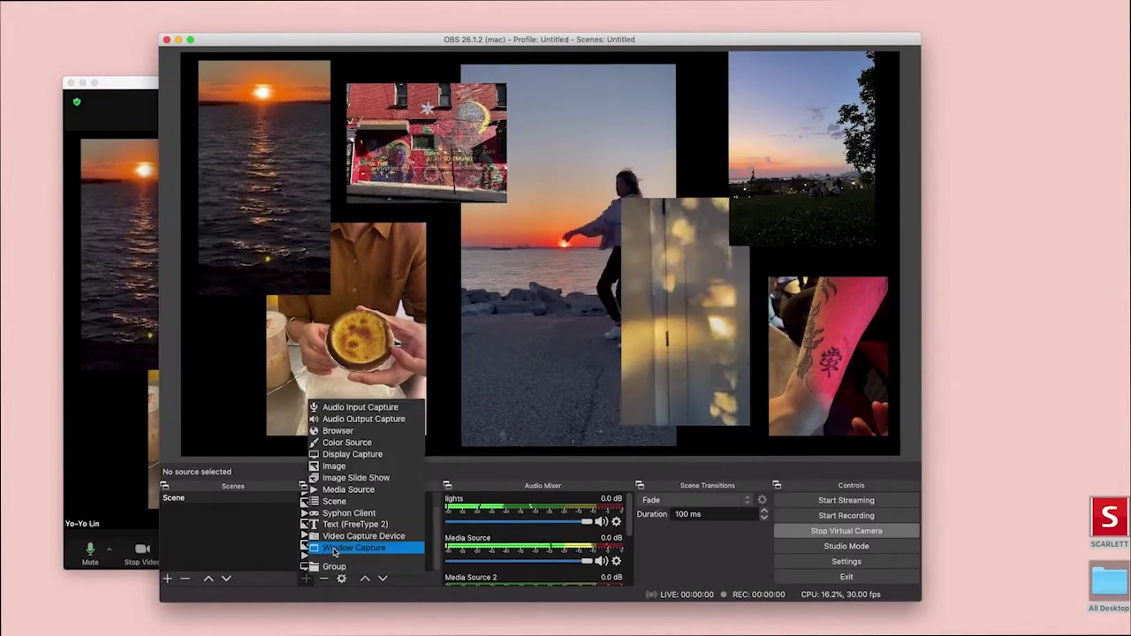
{"action": "left_click", "coordinate": [338, 551]}
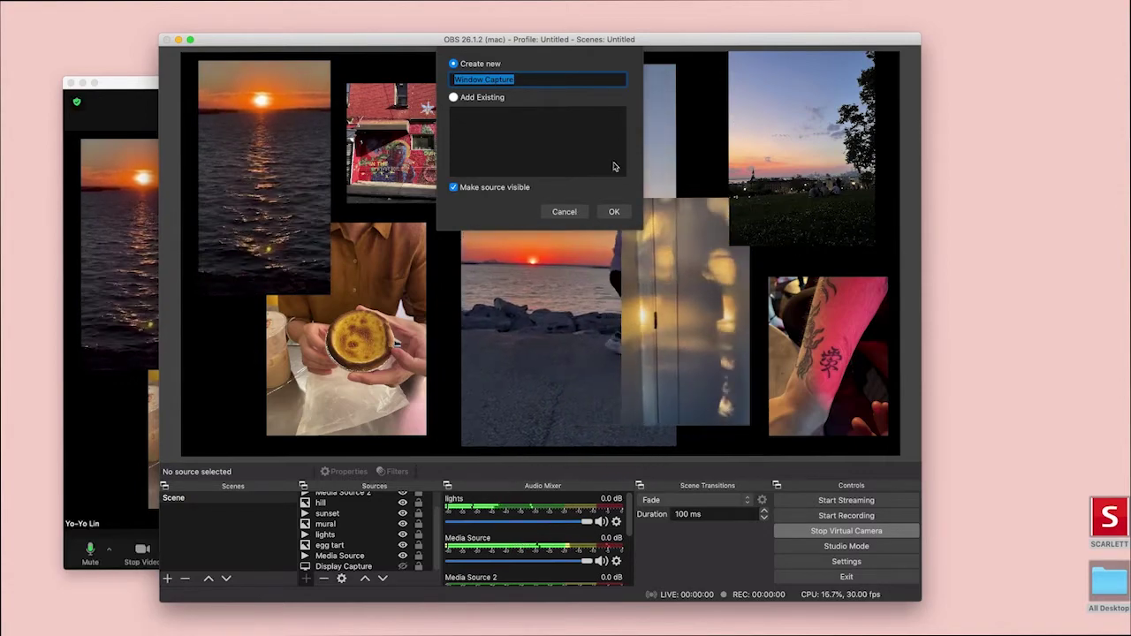
{"action": "left_click", "coordinate": [570, 213]}
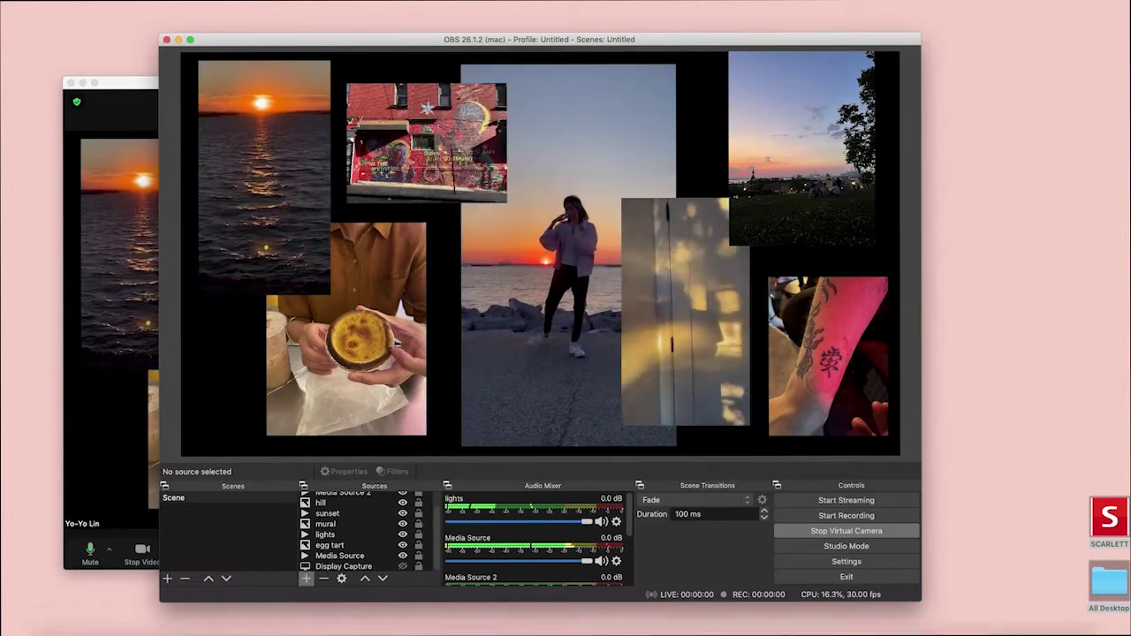
Step: Launch TextEdit via Spotlight, create a blank document, and move its window to the right
{"action": "mouse_move", "coordinate": [341, 624]}
{"action": "key", "text": "super+space"}
{"action": "type", "text": "text"}
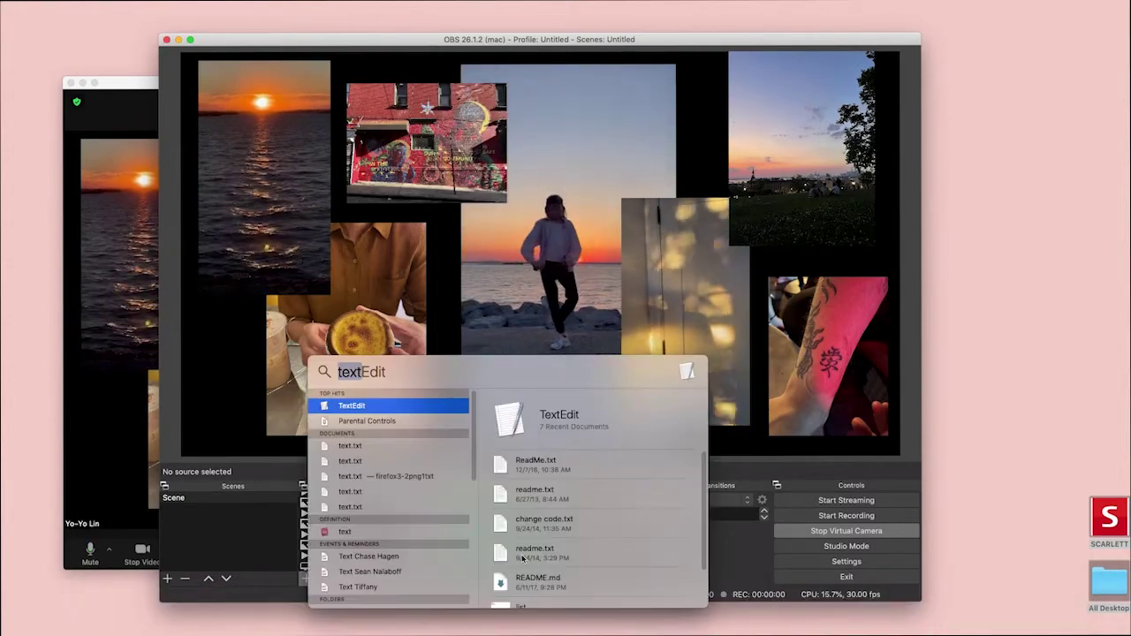
{"action": "key", "text": "Return"}
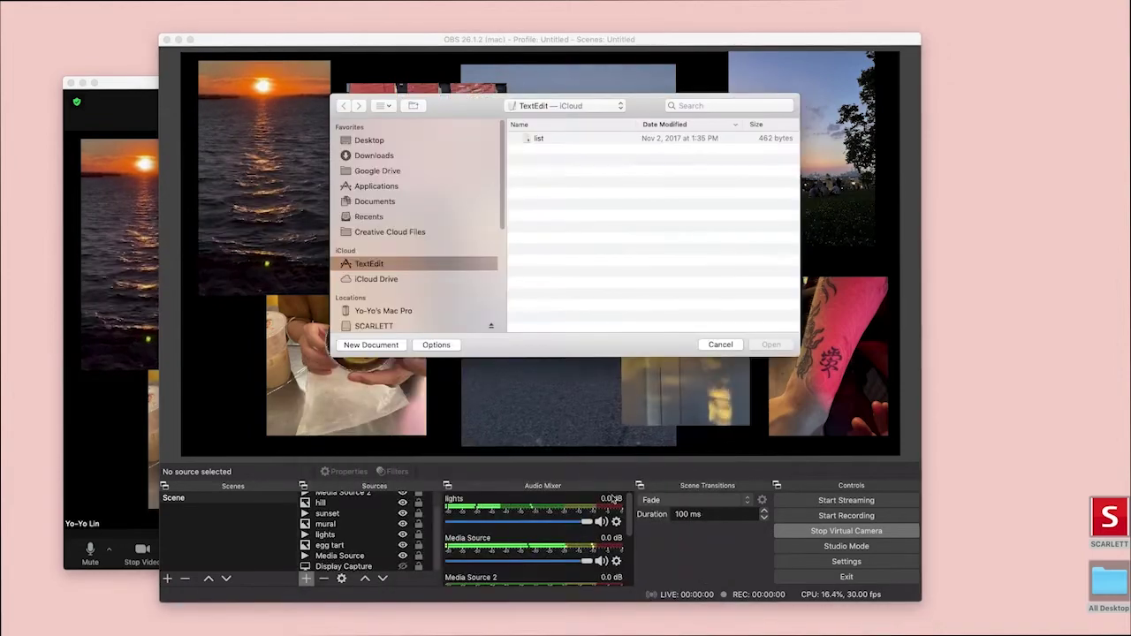
{"action": "left_click", "coordinate": [372, 344]}
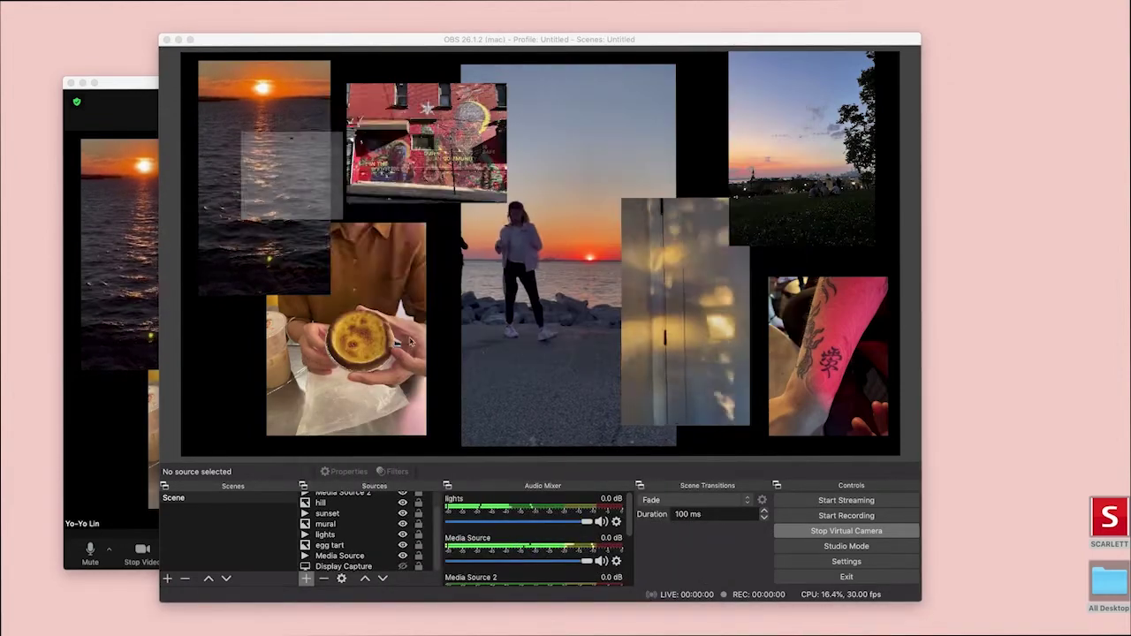
{"action": "left_click_drag", "start_coordinate": [228, 41], "coordinate": [800, 72]}
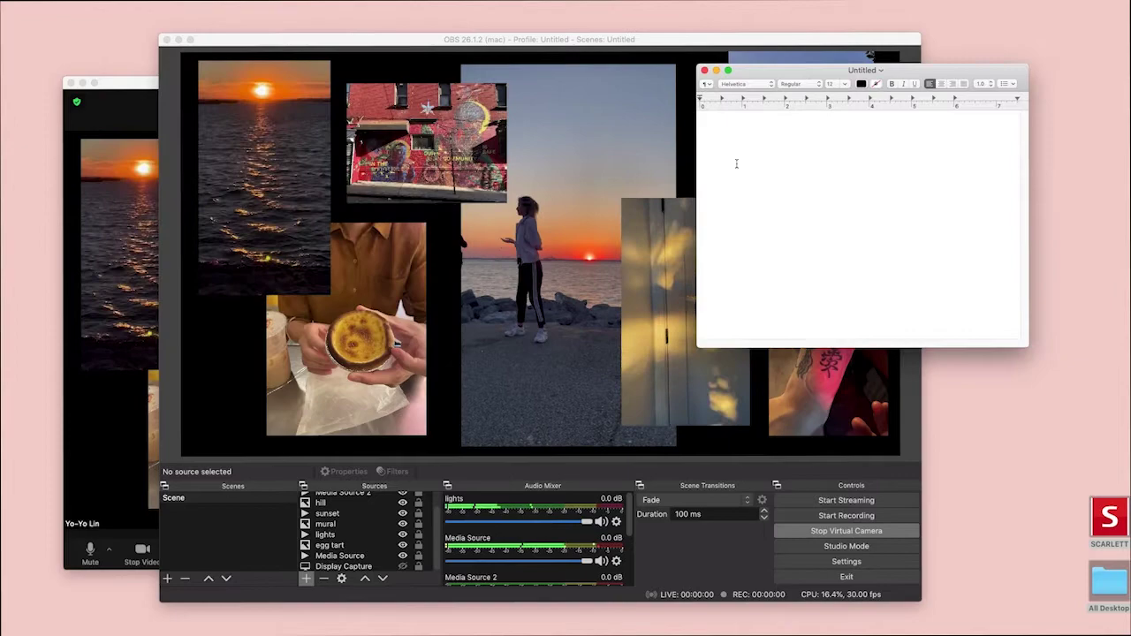
Step: Add a Window Capture source in OBS set to the [TextEdit] Untitled window
{"action": "left_click", "coordinate": [308, 579]}
{"action": "left_click", "coordinate": [308, 579]}
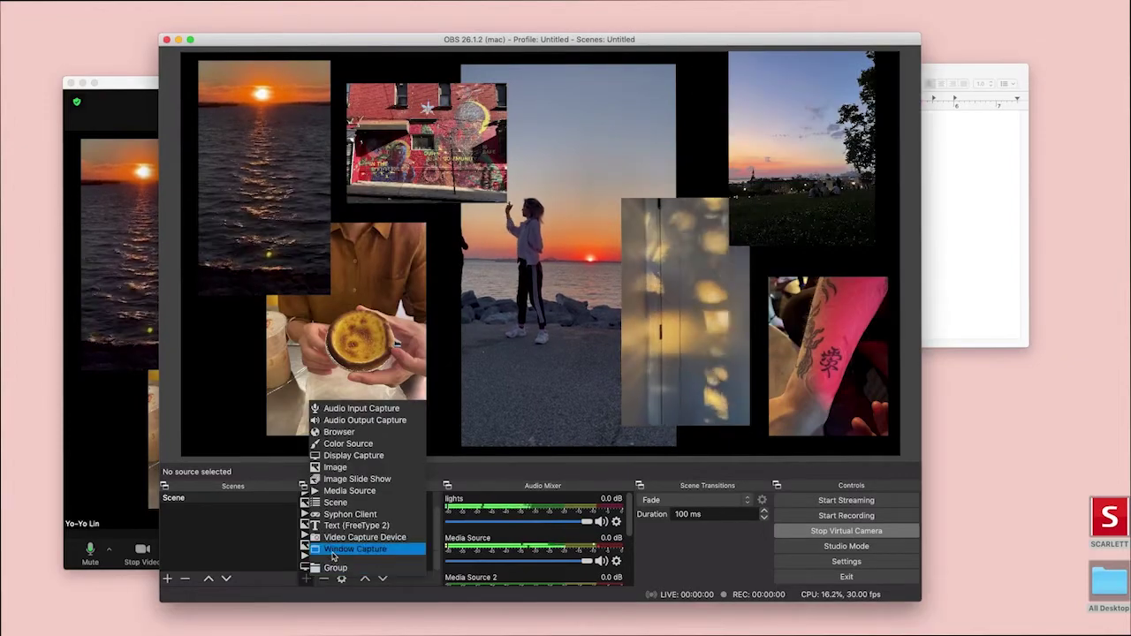
{"action": "left_click", "coordinate": [371, 546]}
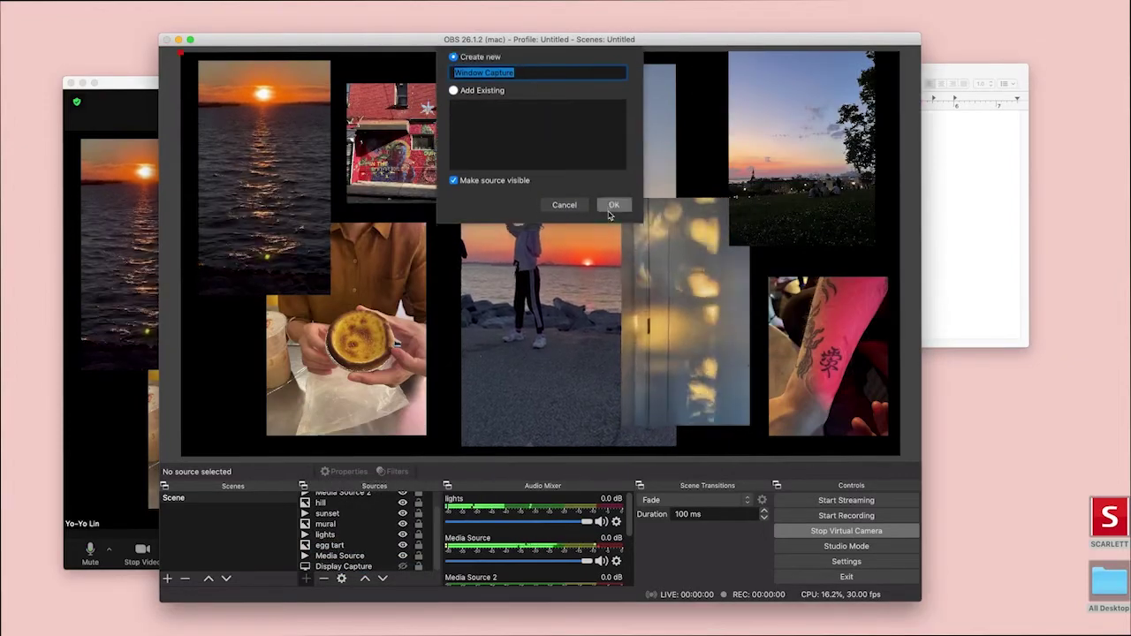
{"action": "left_click", "coordinate": [614, 211]}
{"action": "left_click", "coordinate": [518, 372]}
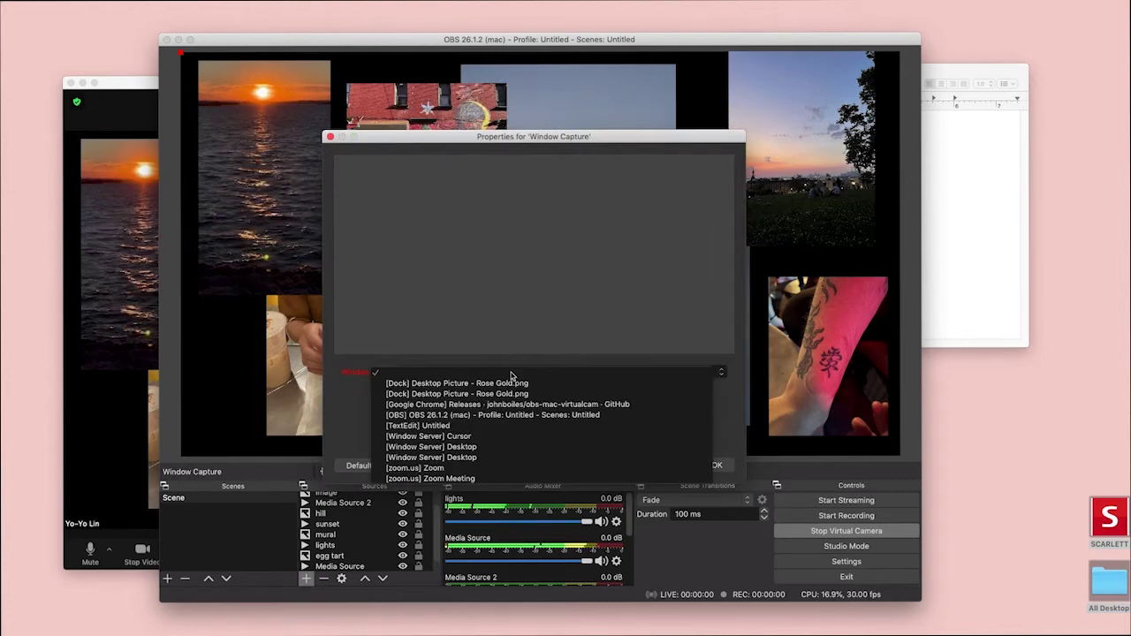
{"action": "left_click", "coordinate": [497, 435]}
{"action": "left_click", "coordinate": [644, 373]}
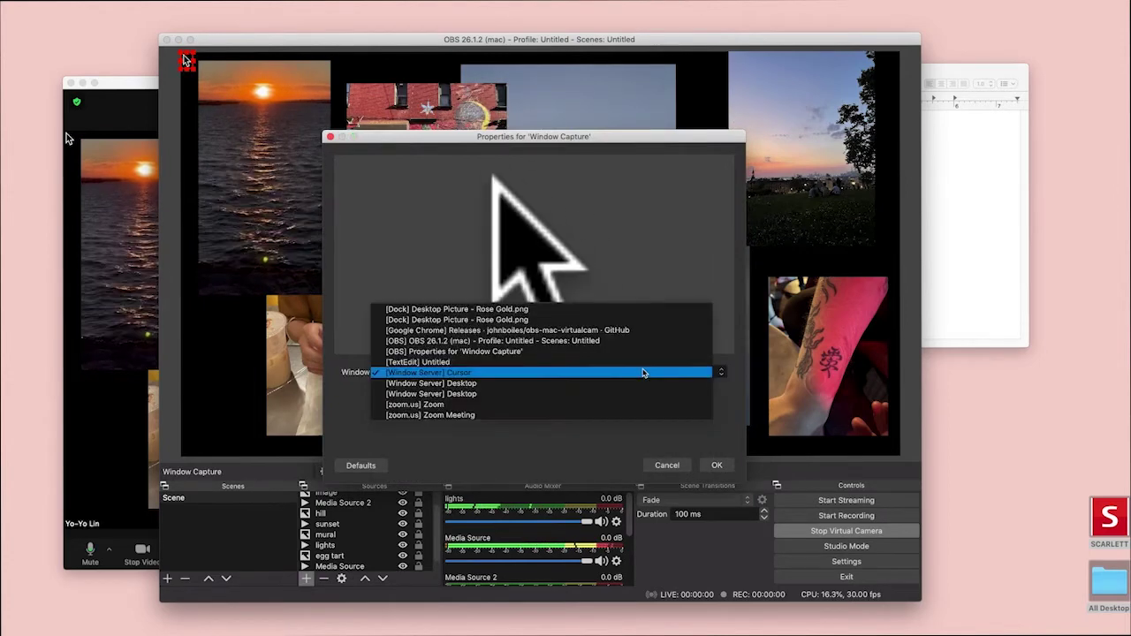
{"action": "left_click", "coordinate": [643, 369]}
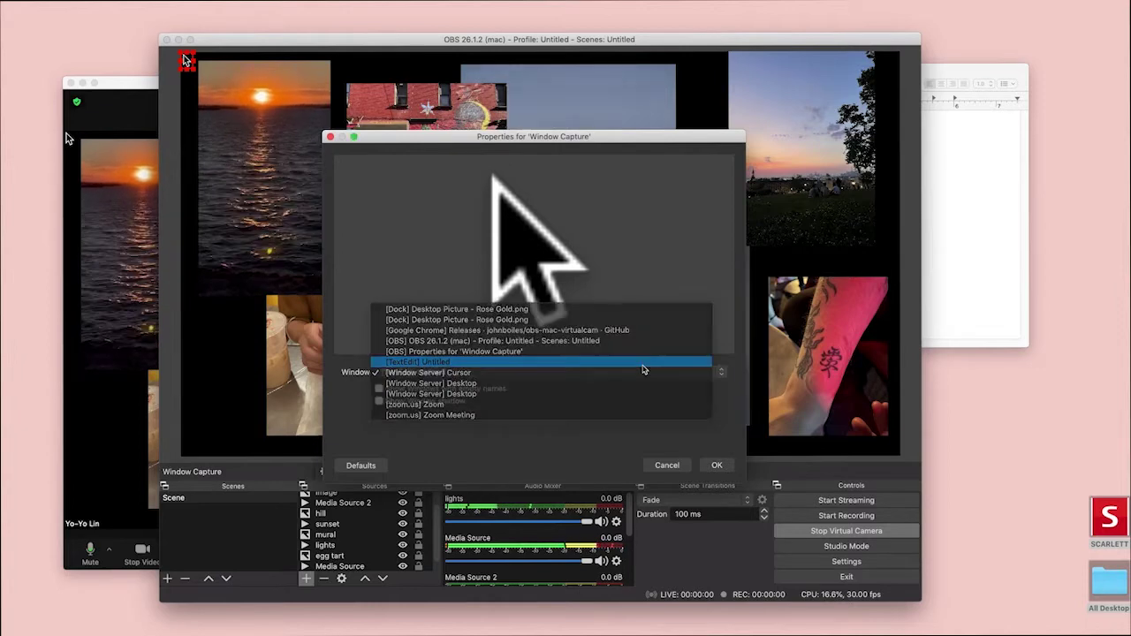
{"action": "left_click", "coordinate": [716, 466]}
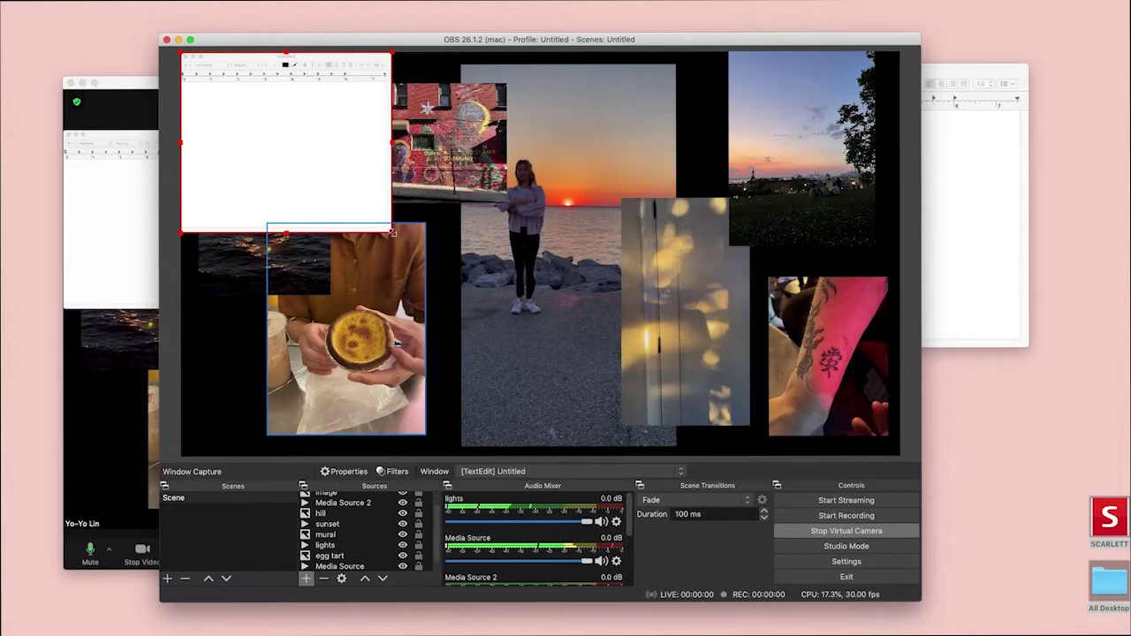
Step: Shrink the TextEdit capture between the mural and egg tart photos, then move TextEdit's window beside the preview
{"action": "left_click_drag", "start_coordinate": [388, 236], "coordinate": [347, 195]}
{"action": "left_click_drag", "start_coordinate": [288, 56], "coordinate": [438, 186]}
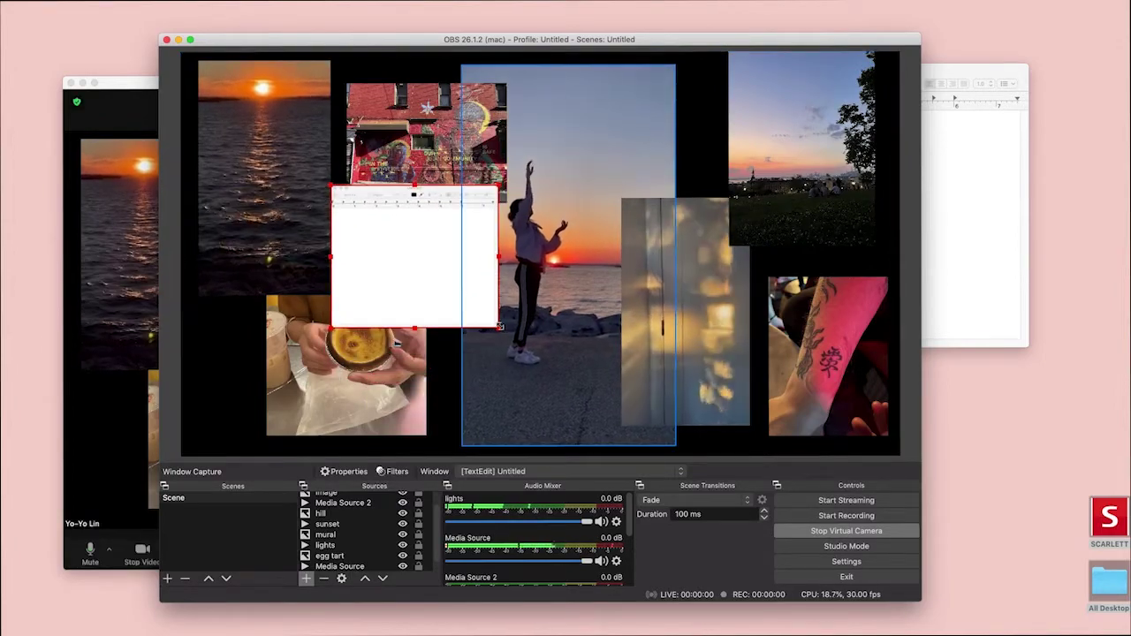
{"action": "left_click_drag", "start_coordinate": [499, 328], "coordinate": [466, 301]}
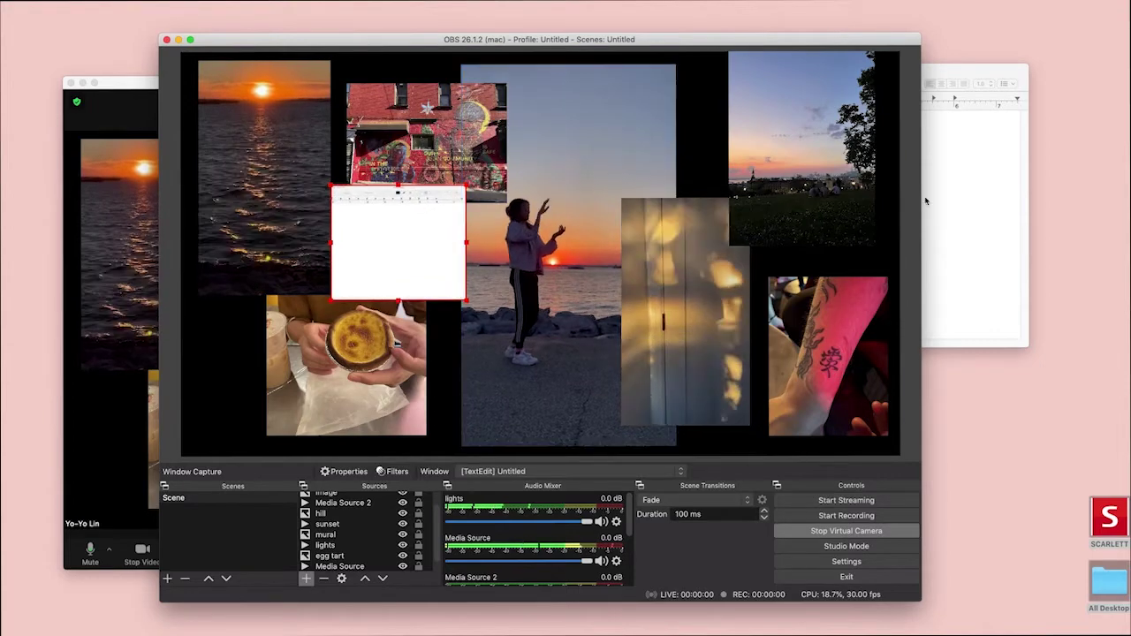
{"action": "left_click", "coordinate": [966, 181]}
{"action": "left_click_drag", "start_coordinate": [847, 75], "coordinate": [913, 108]}
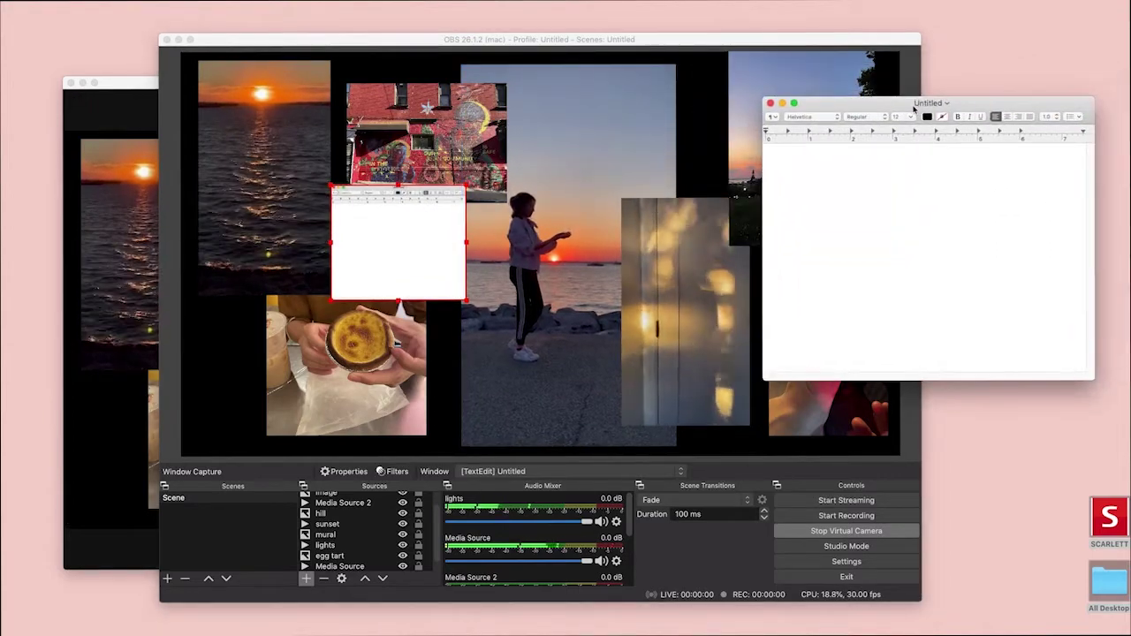
Step: Format TextEdit's text as 96-point red on a light pink background
{"action": "left_click", "coordinate": [911, 116]}
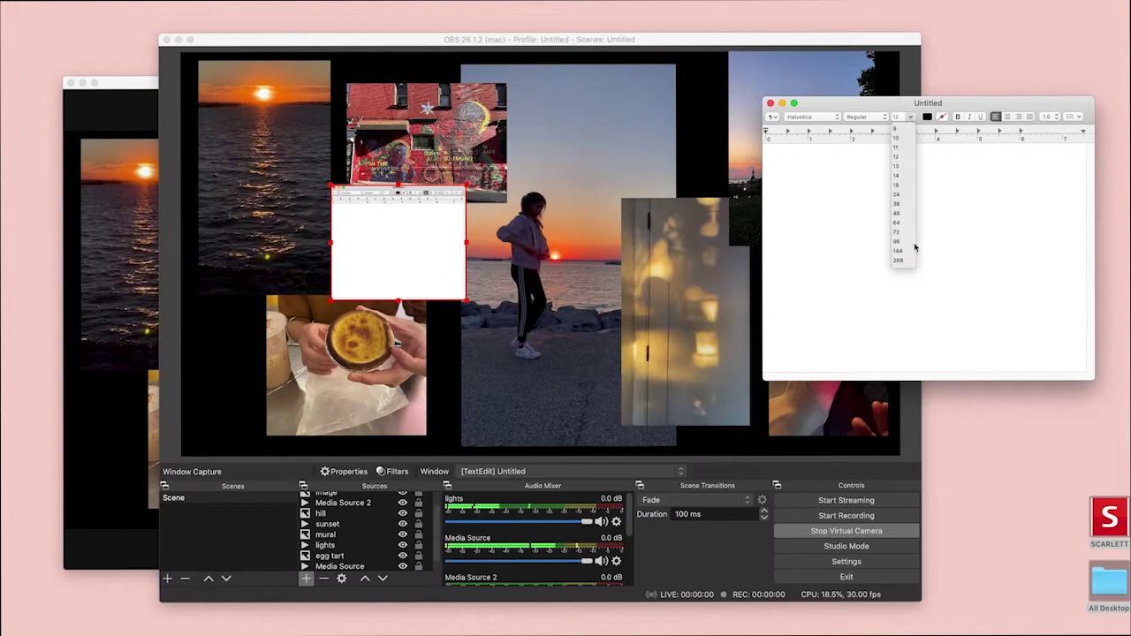
{"action": "left_click", "coordinate": [903, 241]}
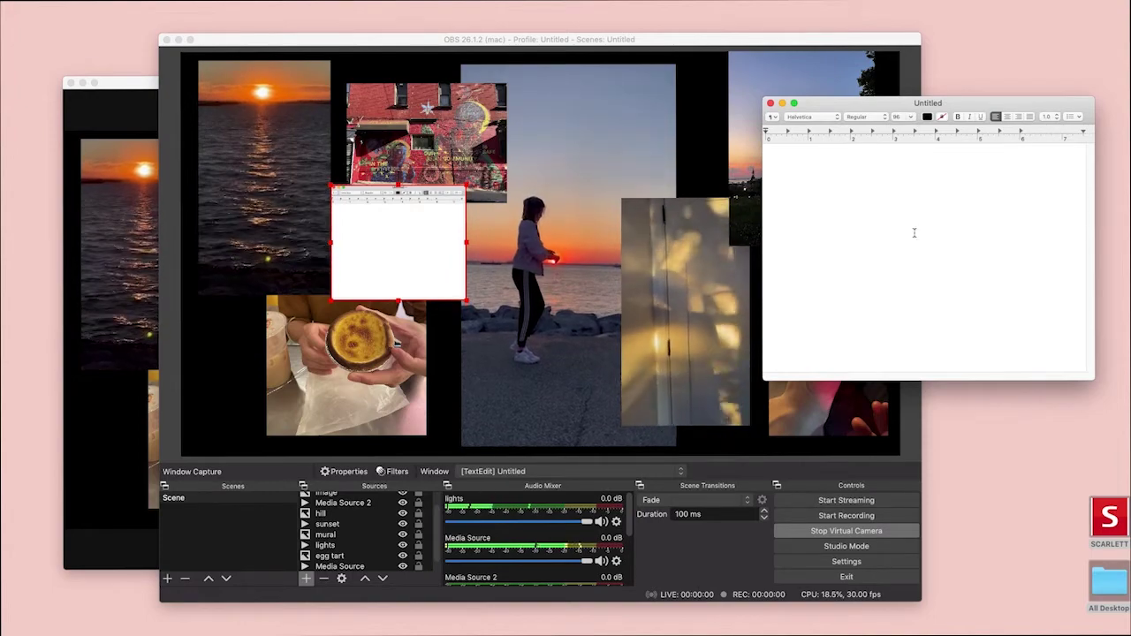
{"action": "left_click", "coordinate": [928, 119]}
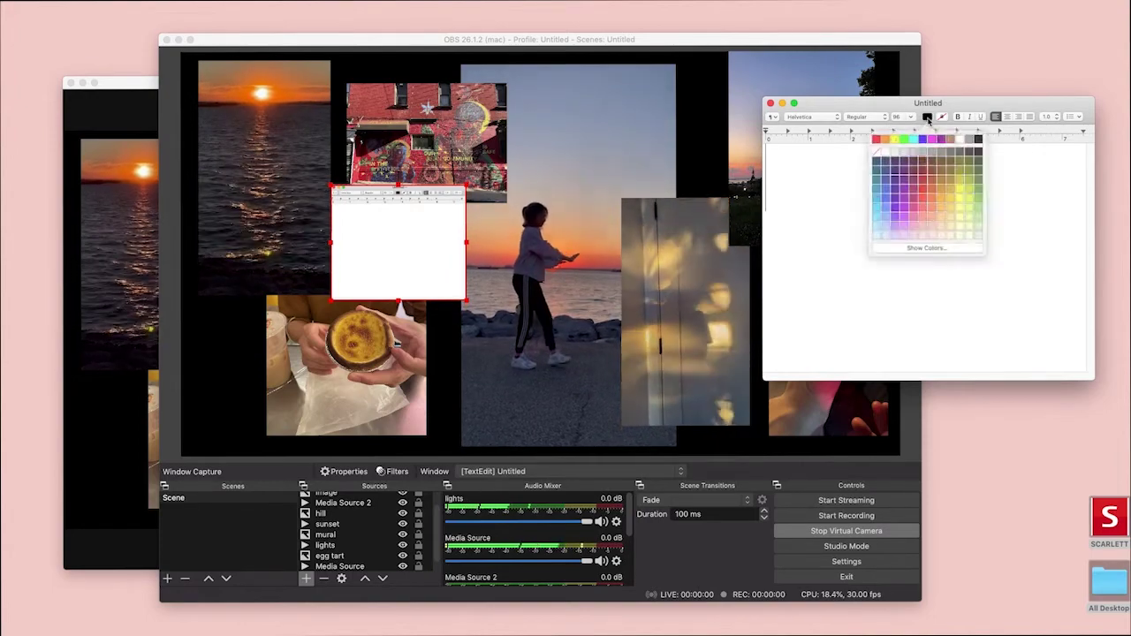
{"action": "left_click", "coordinate": [922, 190]}
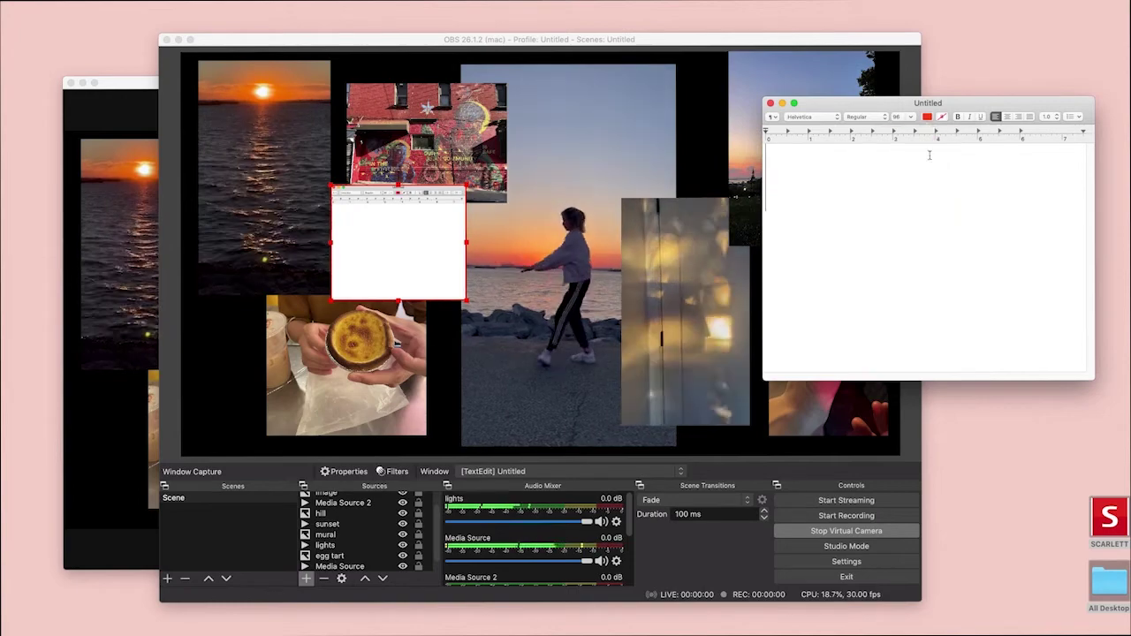
{"action": "left_click", "coordinate": [942, 116]}
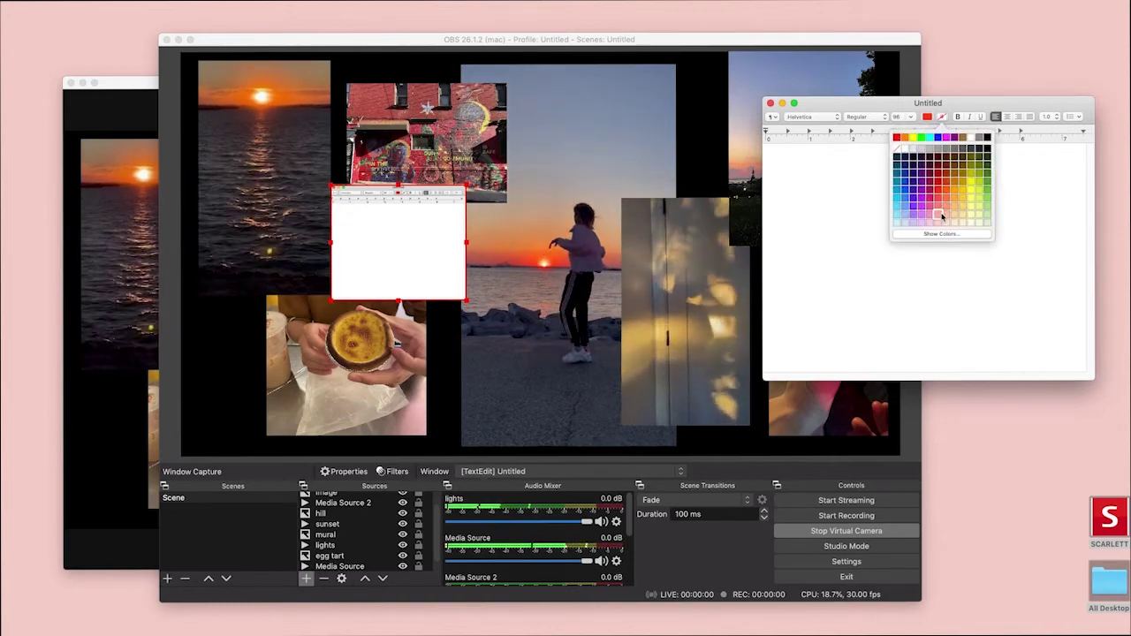
{"action": "left_click", "coordinate": [940, 217]}
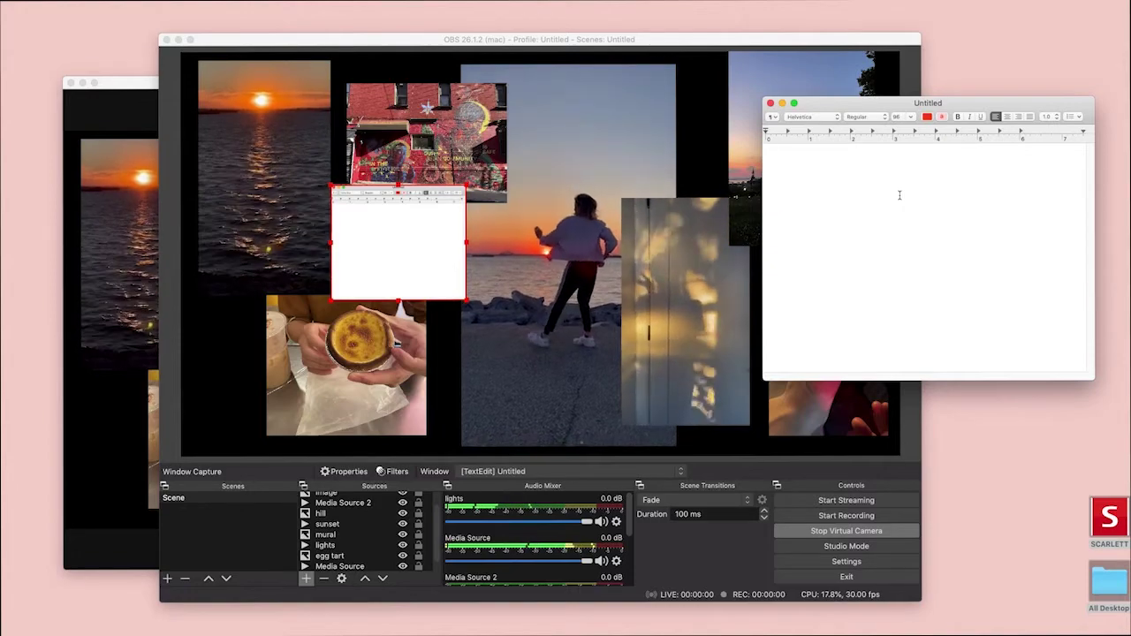
Step: Type the phrase 'finding the sun.' into the TextEdit document
{"action": "type", "text": "finding"}
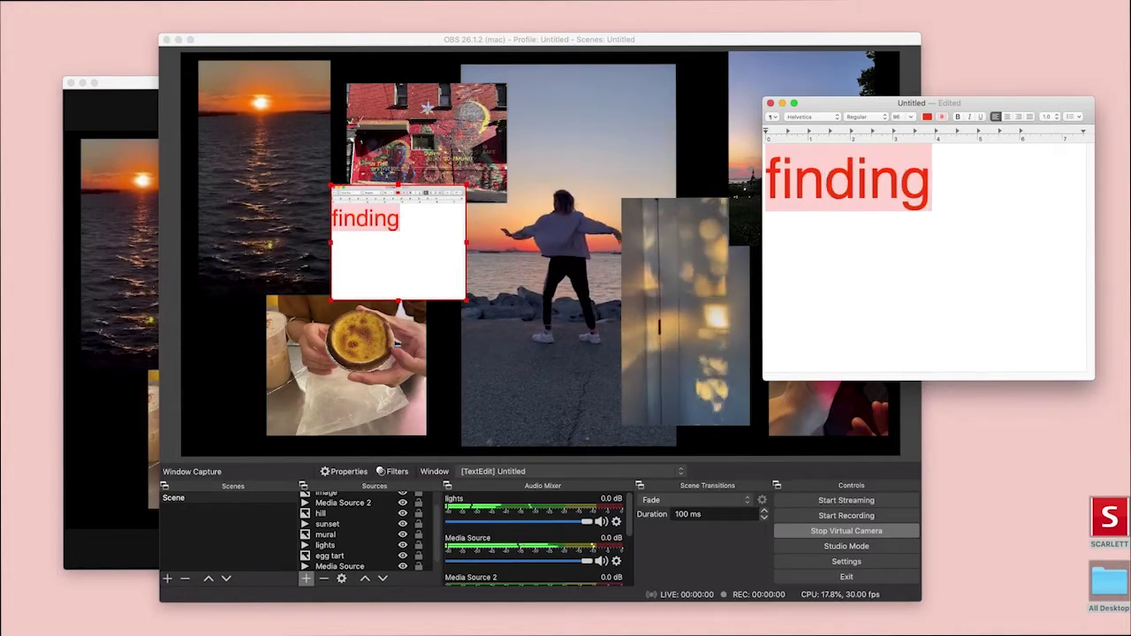
{"action": "type", "text": "the"}
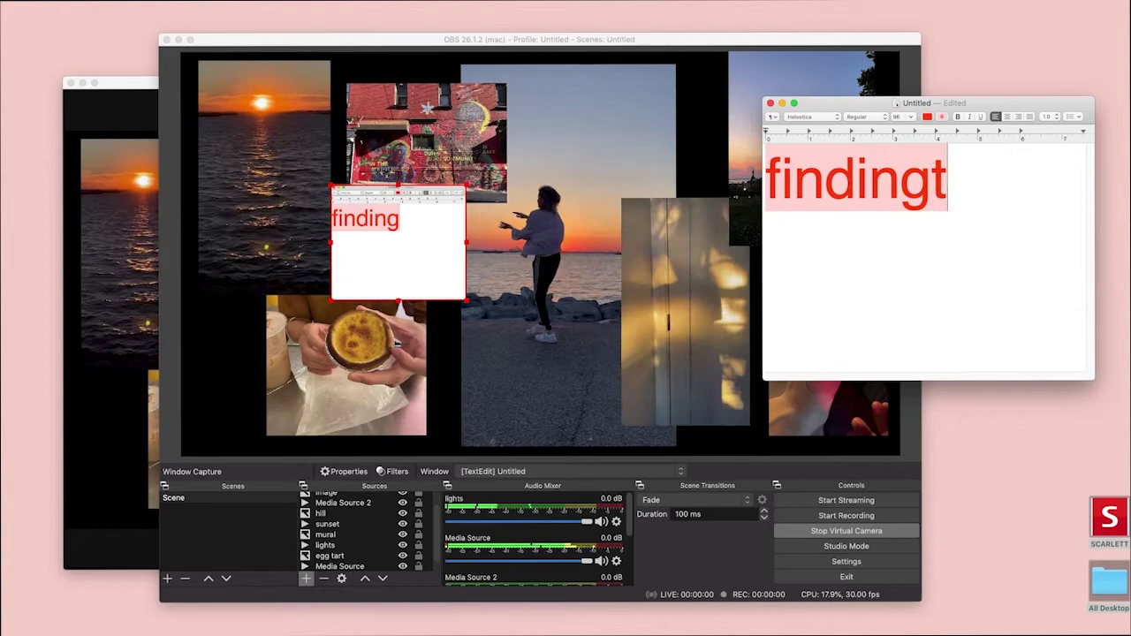
{"action": "key", "text": "BackSpace"}
{"action": "key", "text": "BackSpace"}
{"action": "key", "text": "BackSpace"}
{"action": "key", "text": "BackSpace"}
{"action": "type", "text": "g"}
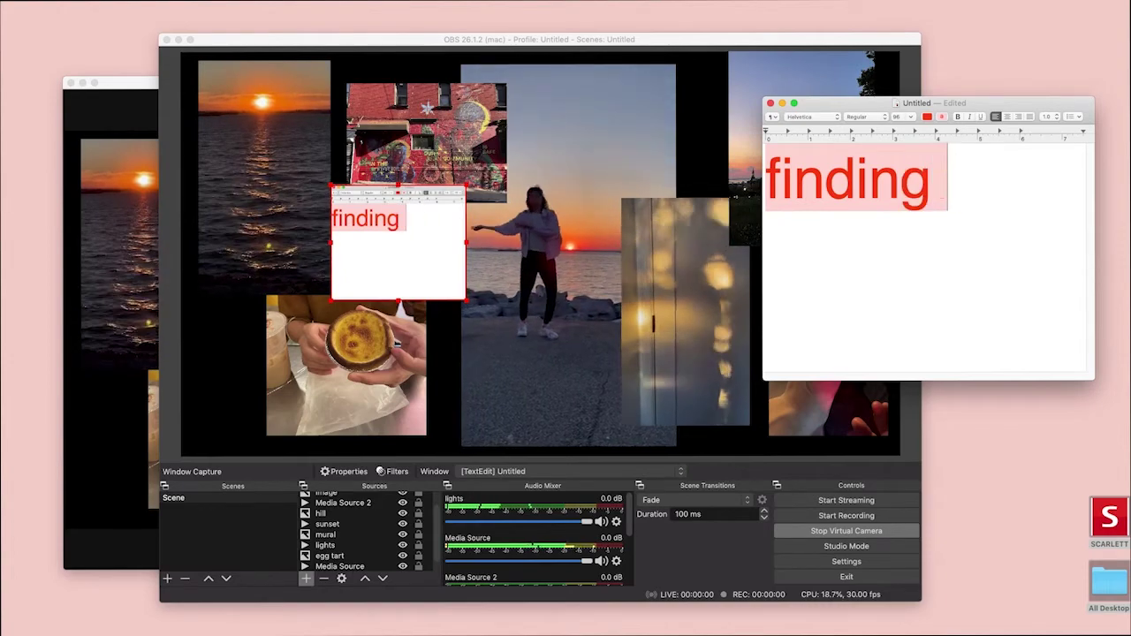
{"action": "type", "text": " the sun."}
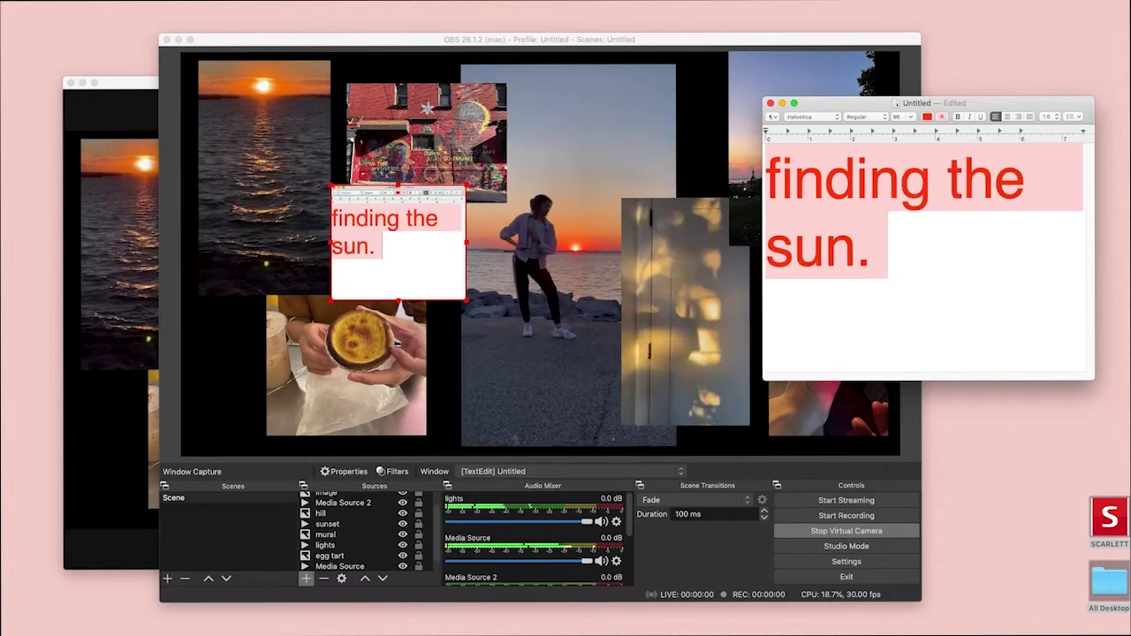
Step: Change the font of 'finding the sun.' from Helvetica to IvyMode
{"action": "left_click_drag", "start_coordinate": [939, 240], "coordinate": [776, 141]}
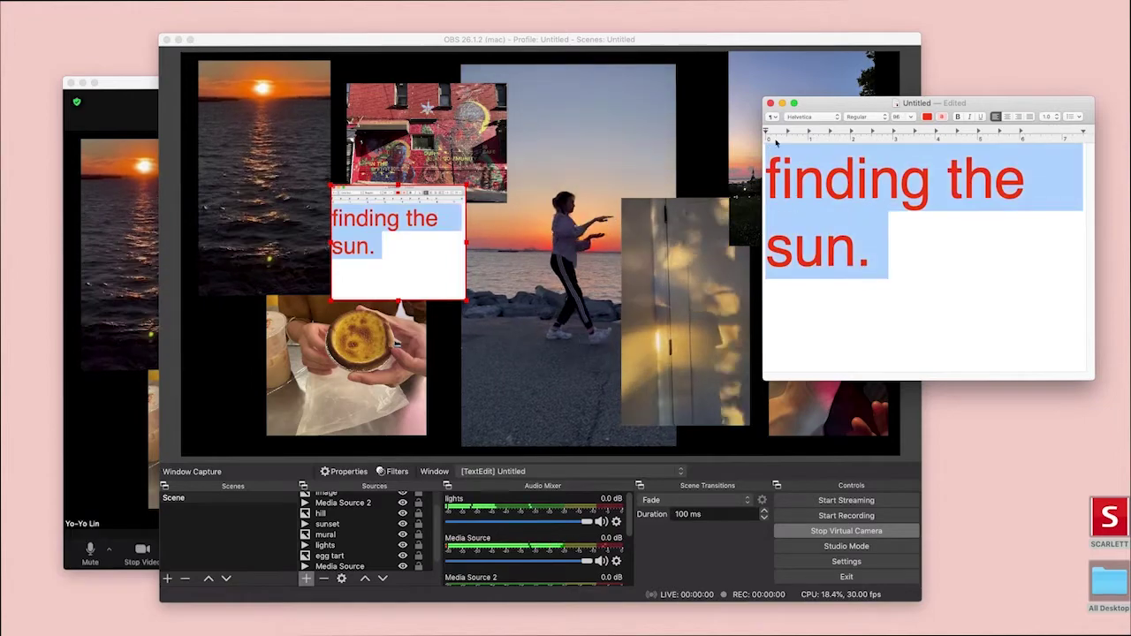
{"action": "left_click", "coordinate": [829, 119]}
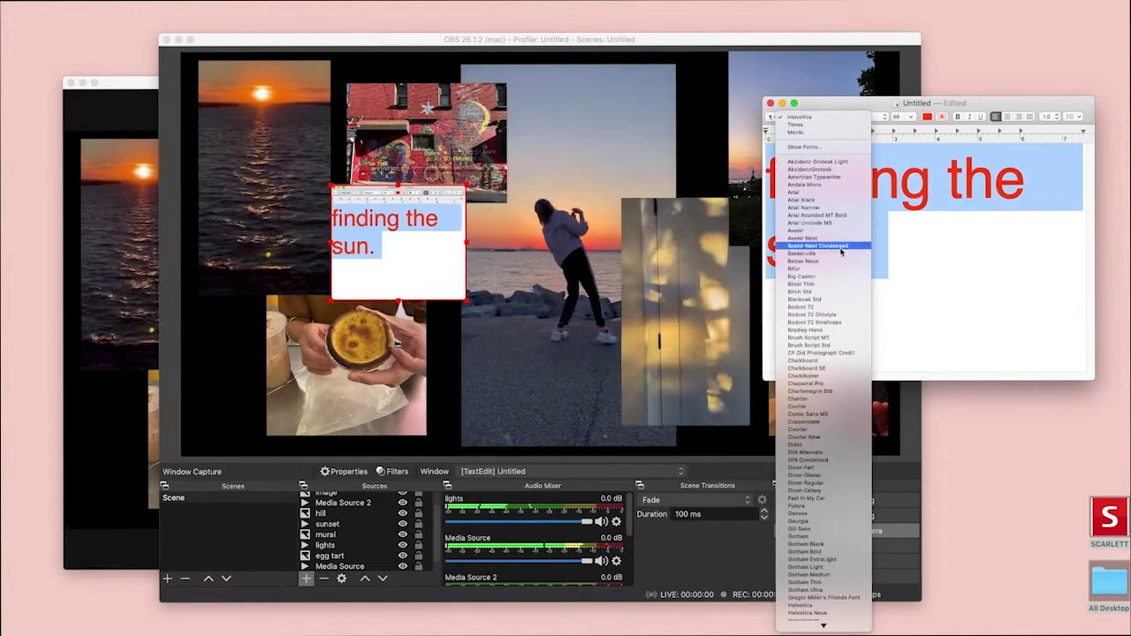
{"action": "scroll", "coordinate": [844, 530], "scroll_direction": "down", "scroll_amount": 3}
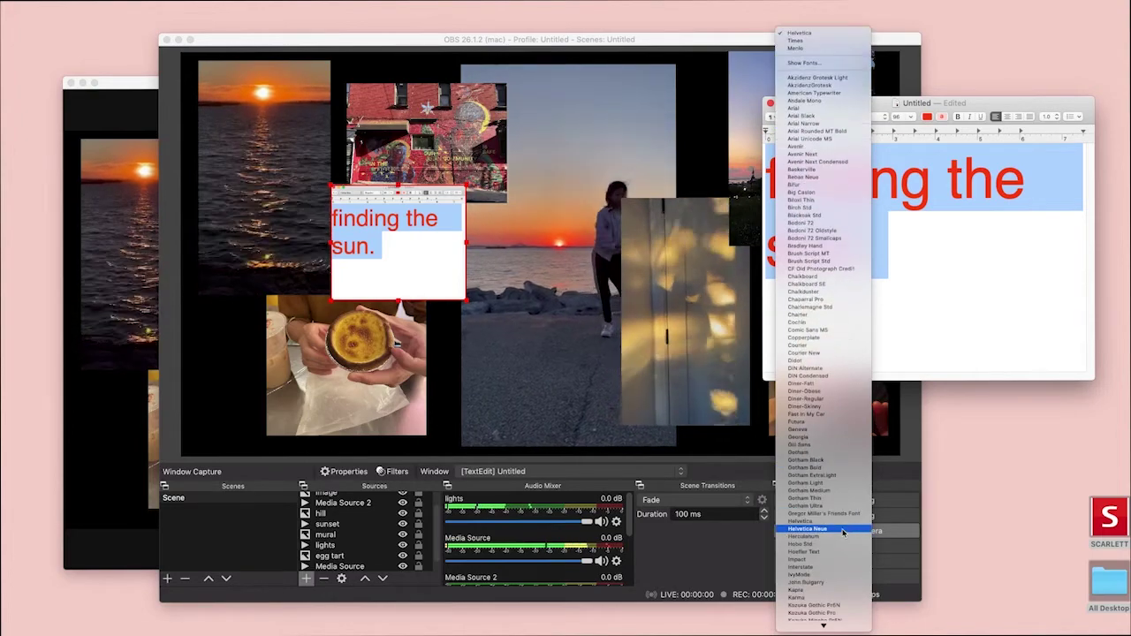
{"action": "left_click", "coordinate": [844, 576]}
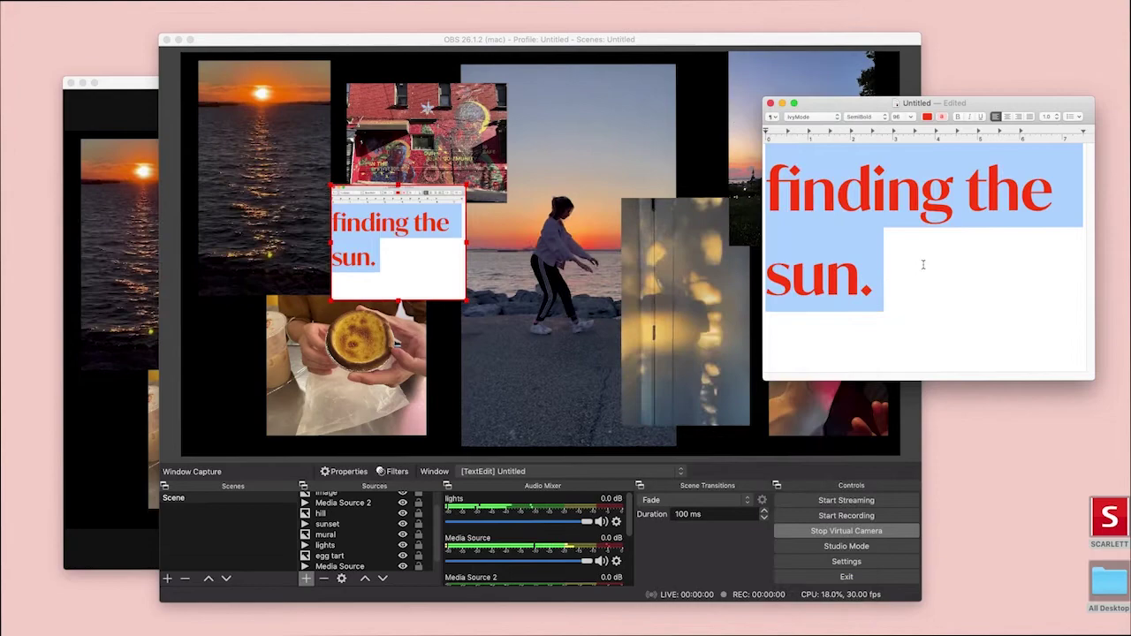
{"action": "left_click", "coordinate": [923, 262]}
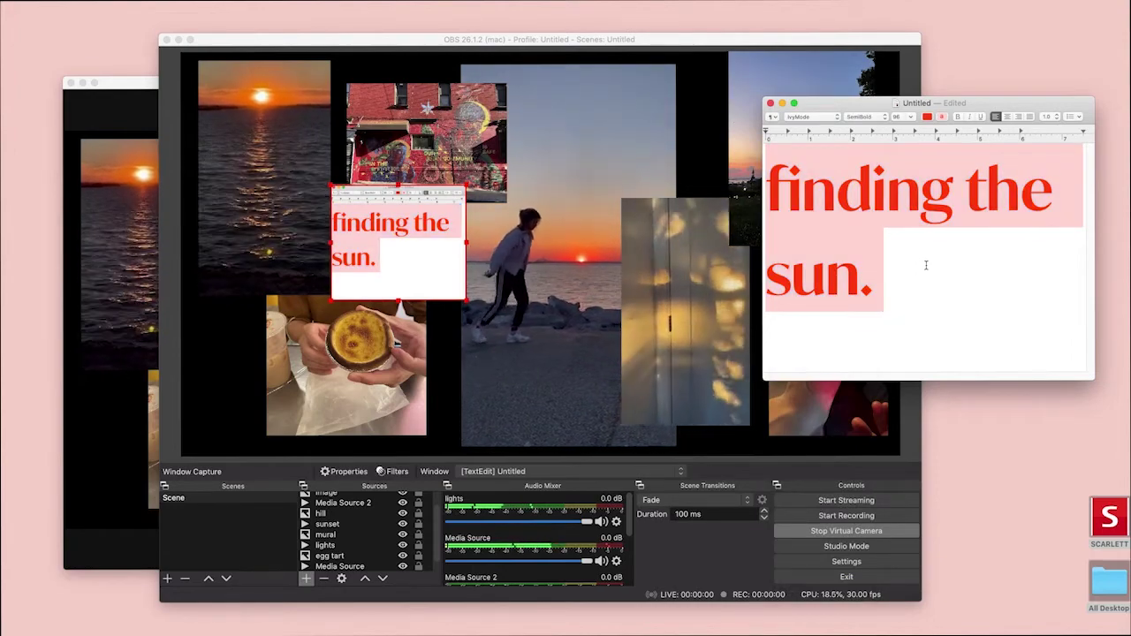
Step: Add the lines 'renewal. opening. and closing. forgetting and remembering.' after 'sun.'
{"action": "type", "text": "rew"}
{"action": "key", "text": "BackSpace"}
{"action": "type", "text": "ne"}
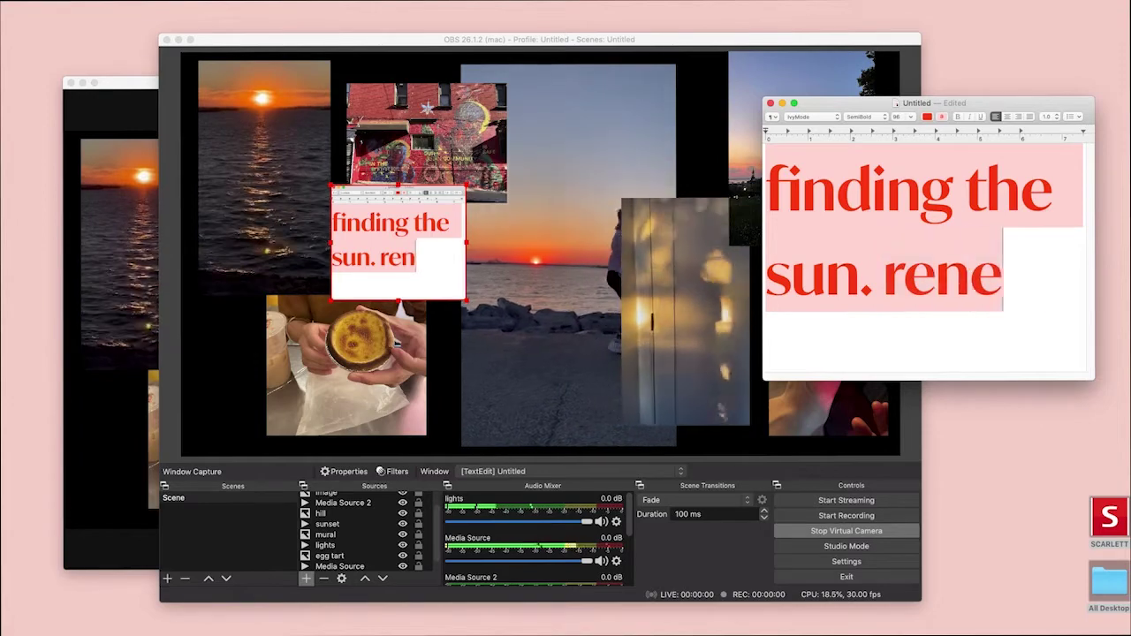
{"action": "type", "text": "wal."}
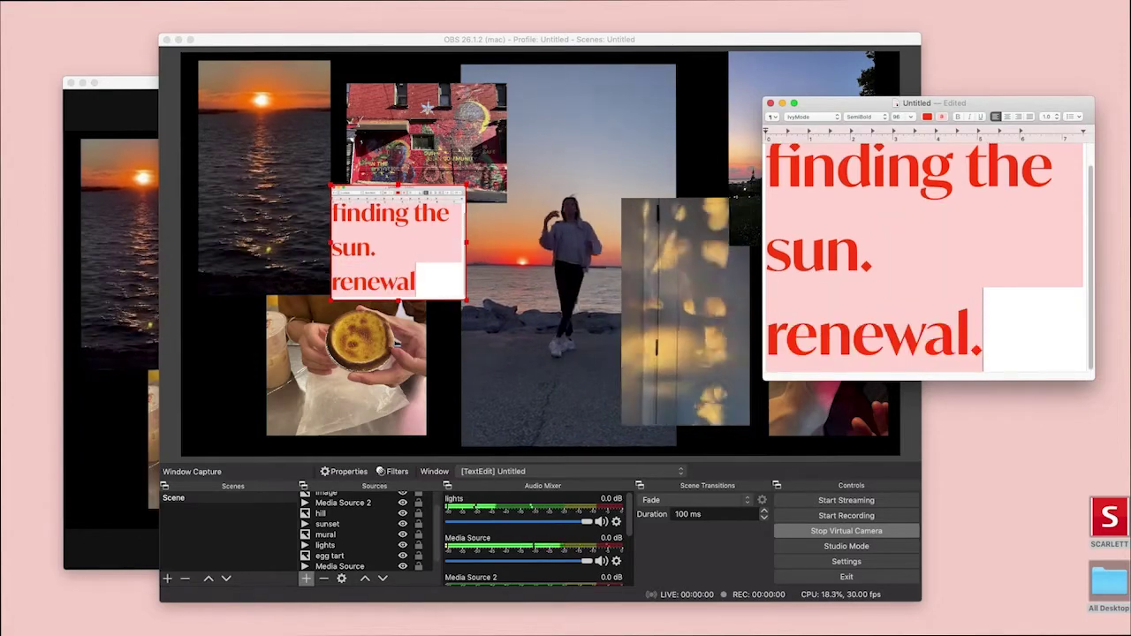
{"action": "type", "text": " opening. an"}
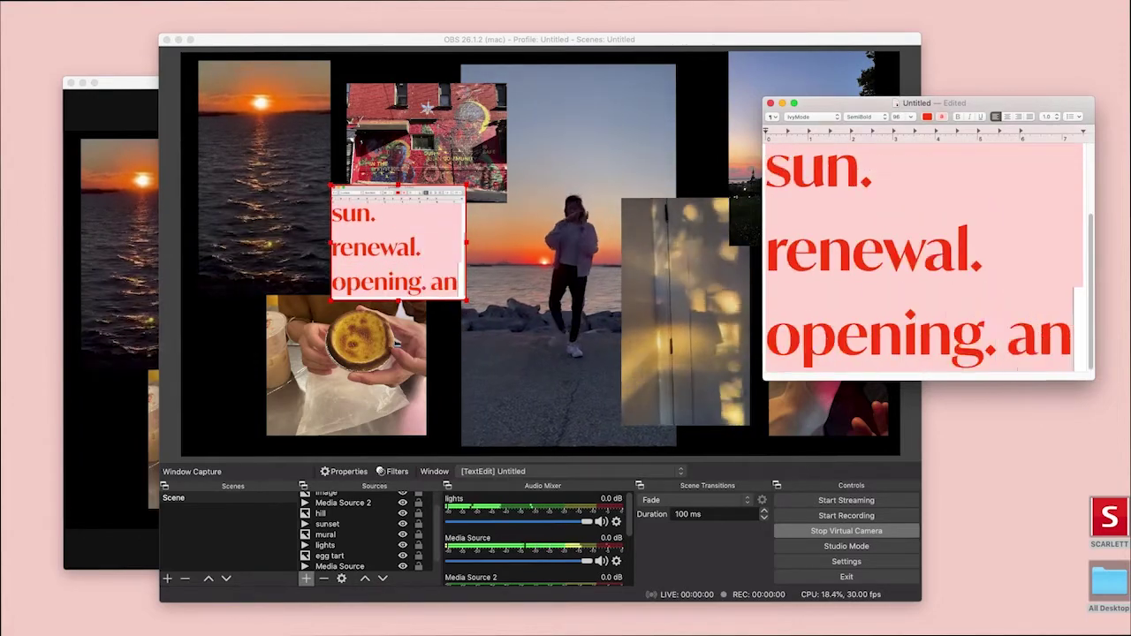
{"action": "type", "text": "d closing. and closing.f"}
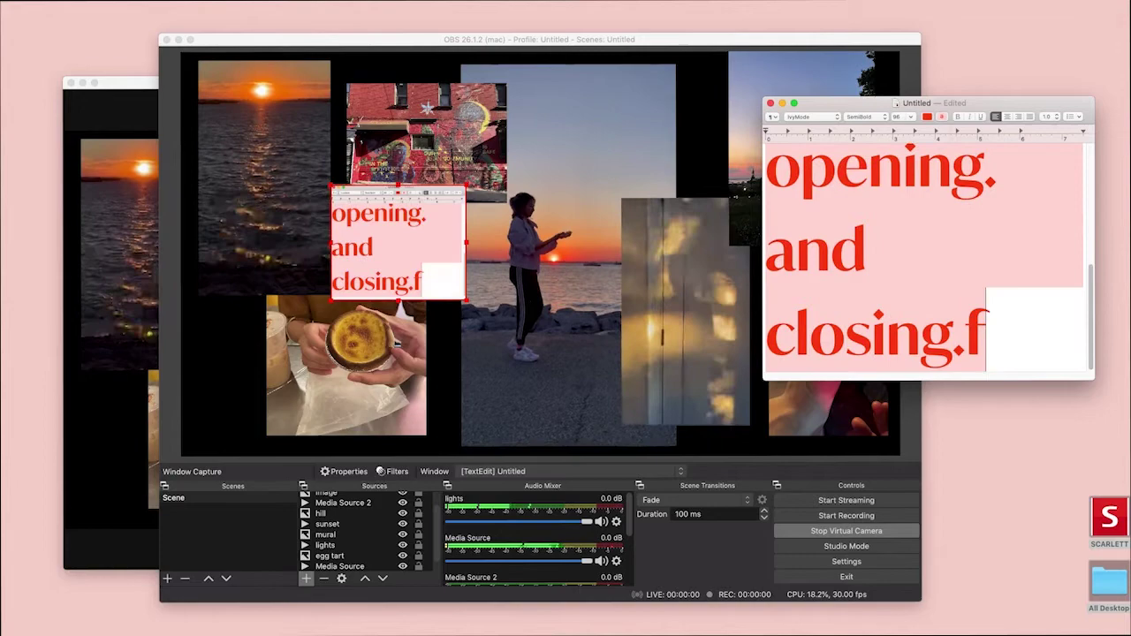
{"action": "key", "text": "BackSpace"}
{"action": "type", "text": "forgetti"}
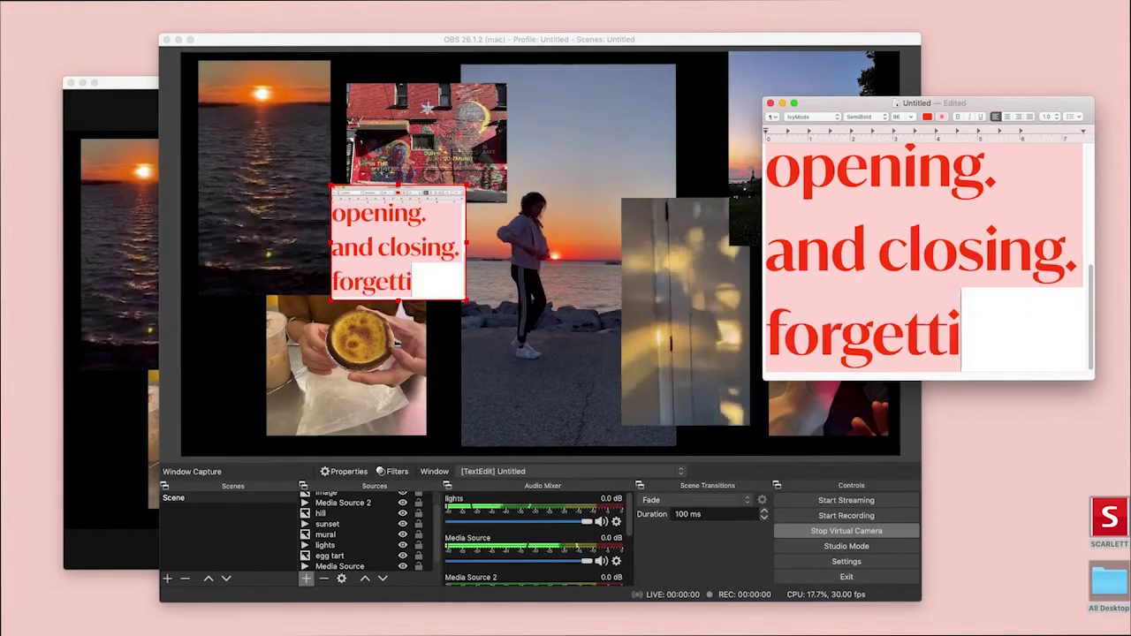
{"action": "type", "text": "ng"}
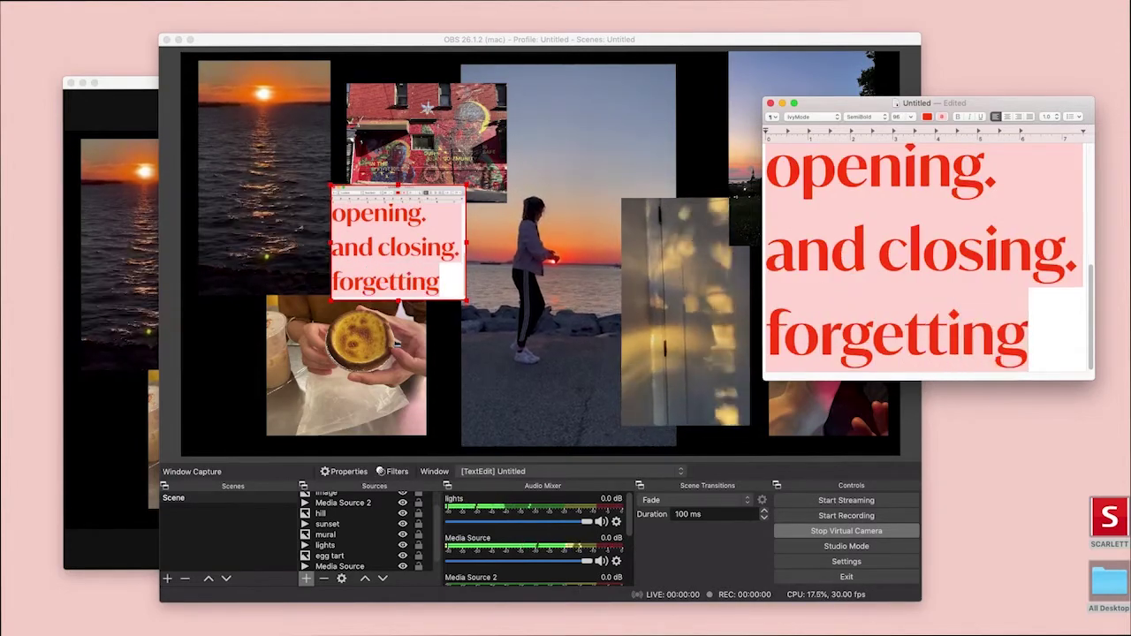
{"action": "type", "text": " and rem"}
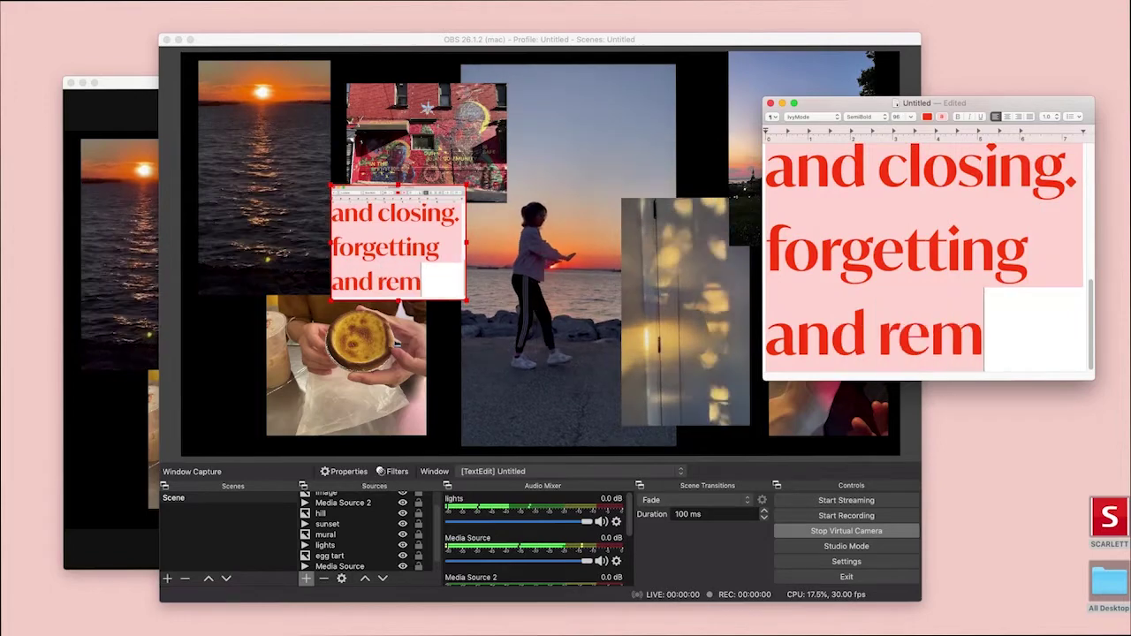
{"action": "type", "text": "embering."}
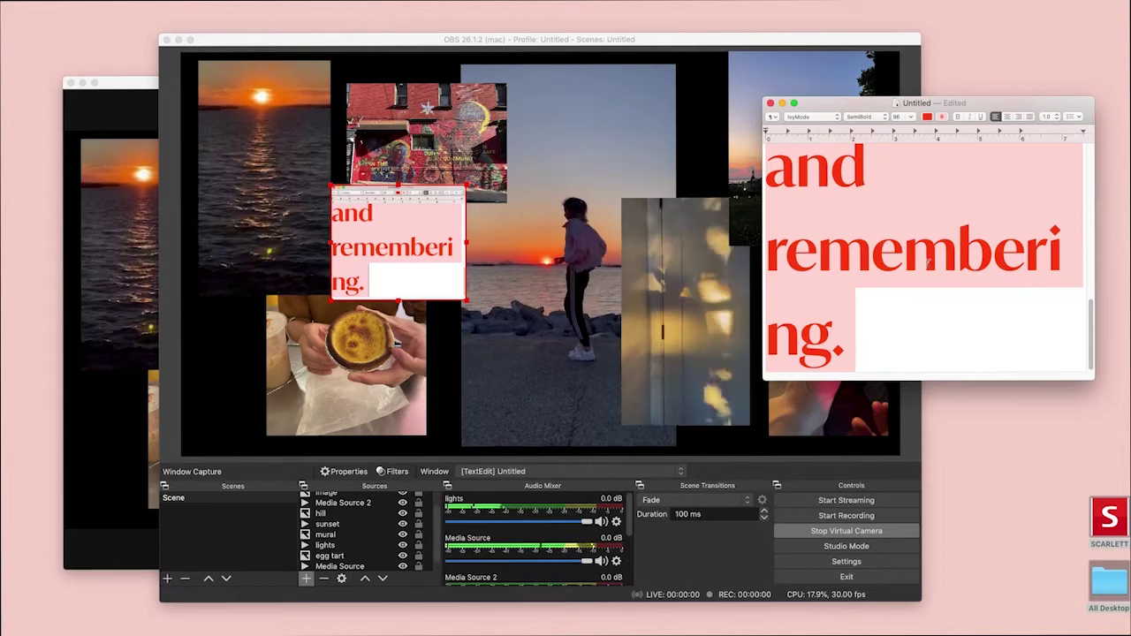
Step: Reposition and resize the TextEdit window so the captured poem wraps across three lines
{"action": "left_click_drag", "start_coordinate": [919, 103], "coordinate": [833, 87]}
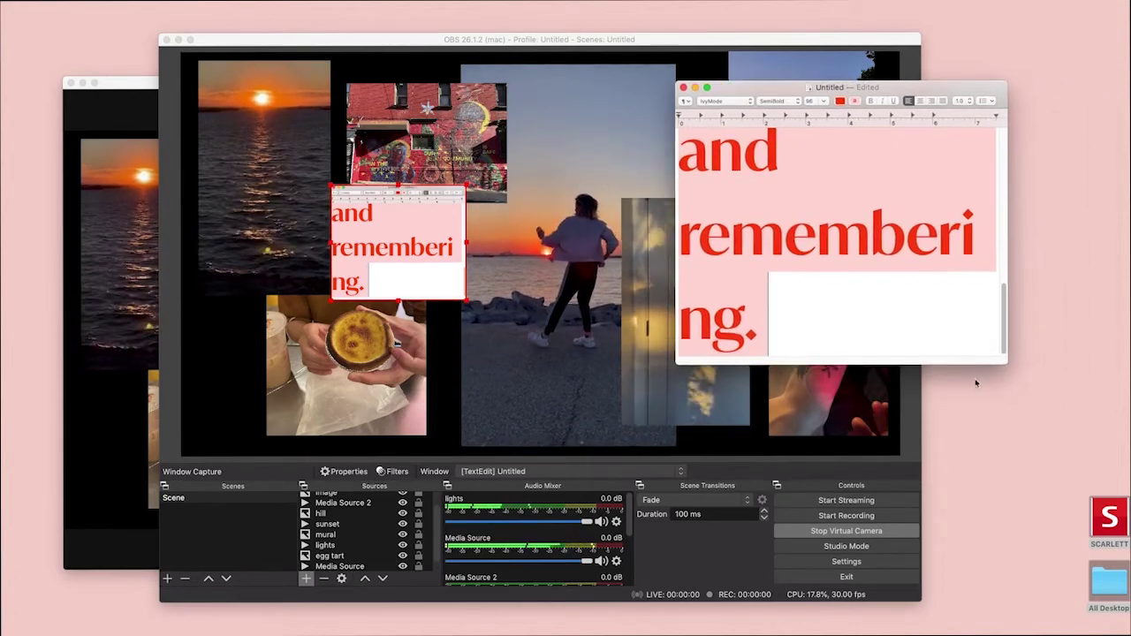
{"action": "left_click_drag", "start_coordinate": [1006, 362], "coordinate": [1128, 389]}
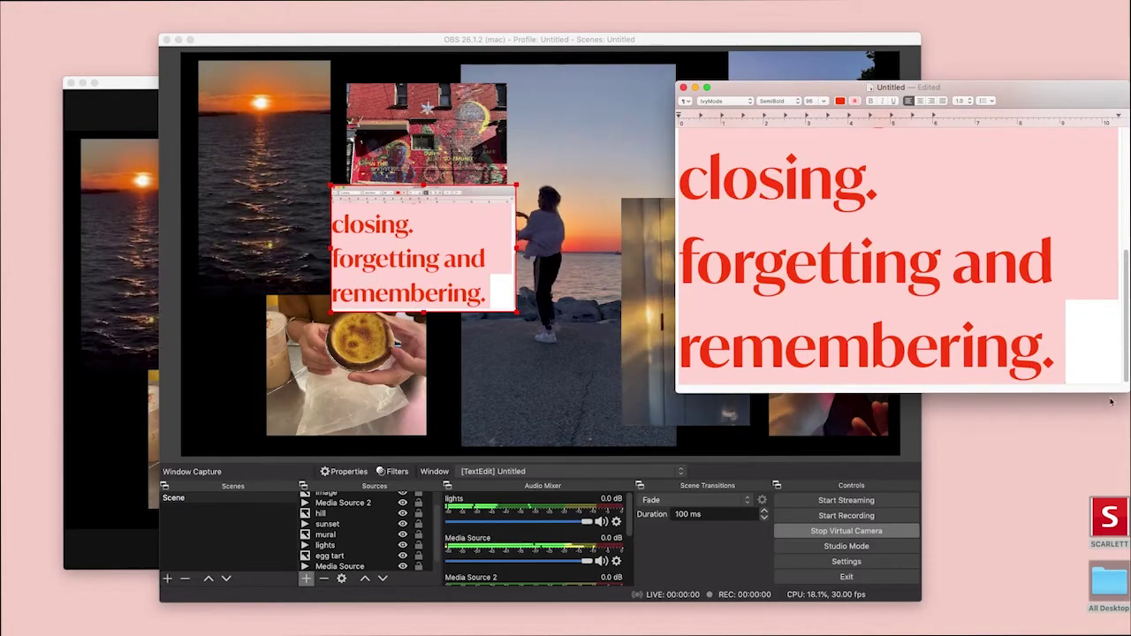
{"action": "mouse_move", "coordinate": [1128, 389]}
{"action": "left_mouse_down"}
{"action": "mouse_move", "coordinate": [1022, 391]}
{"action": "mouse_move", "coordinate": [1021, 338]}
{"action": "mouse_move", "coordinate": [1121, 407]}
{"action": "left_mouse_up"}
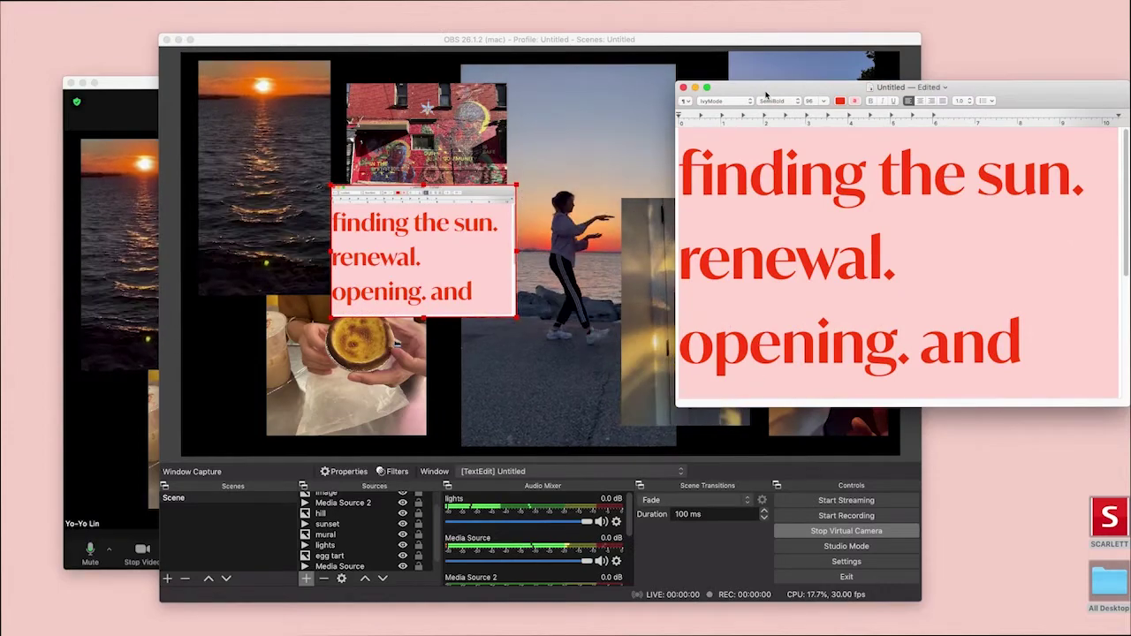
{"action": "mouse_move", "coordinate": [763, 95]}
{"action": "left_mouse_down"}
{"action": "mouse_move", "coordinate": [816, 97]}
{"action": "mouse_move", "coordinate": [749, 98]}
{"action": "left_mouse_up"}
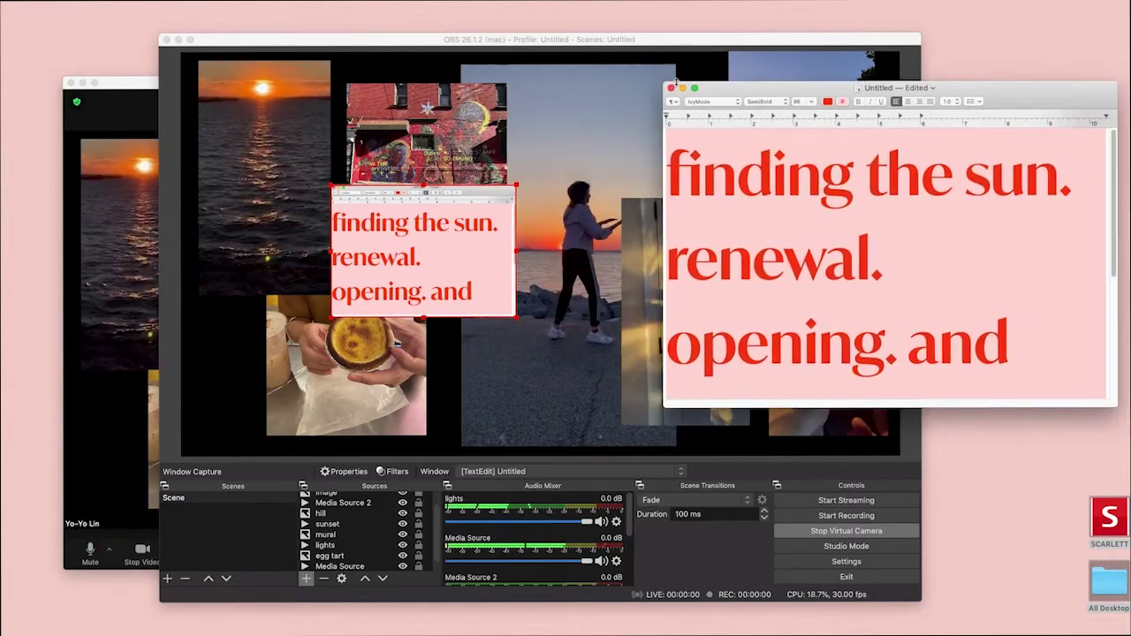